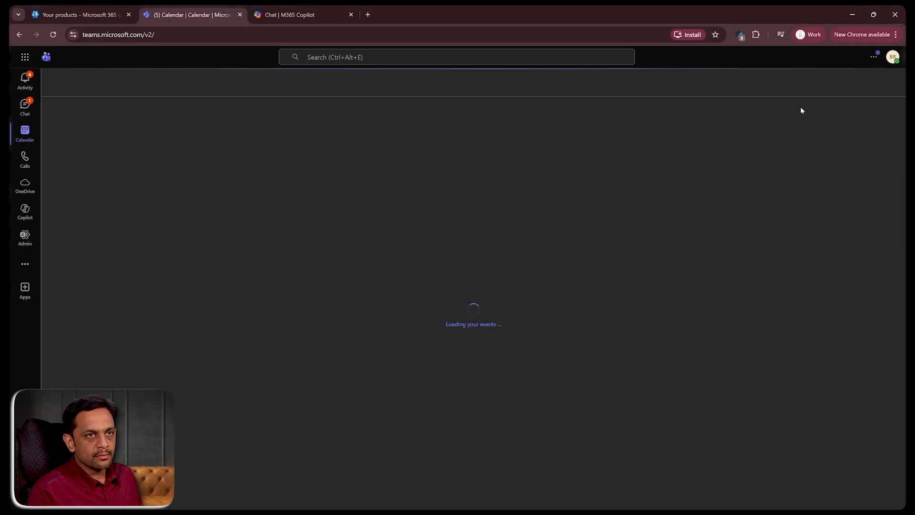
- Start an instant meeting named "Meeting with Ritz7", allowing microphone and camera access while visiting the site, and join it
click(792, 84)
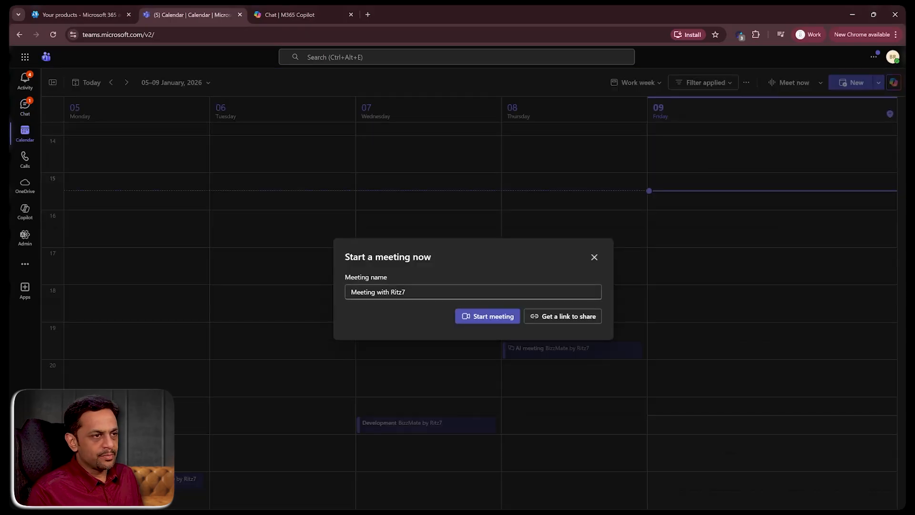
click(493, 317)
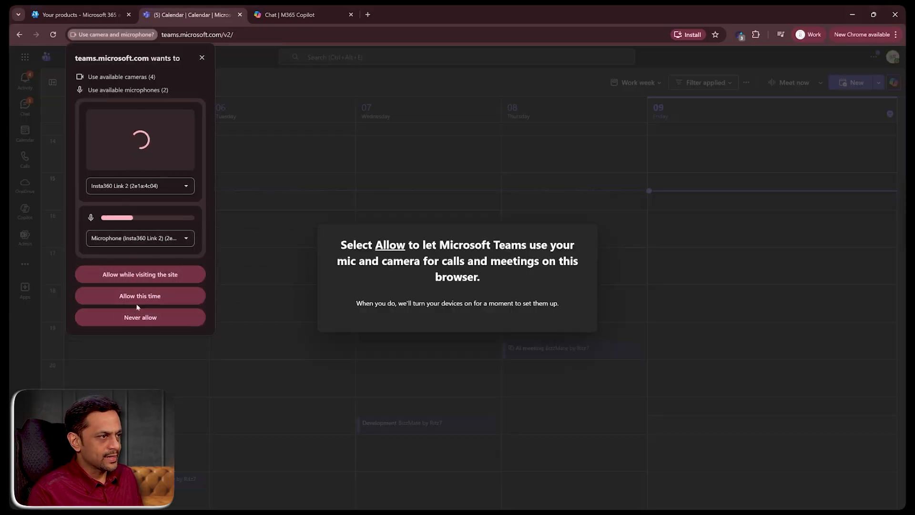
click(143, 276)
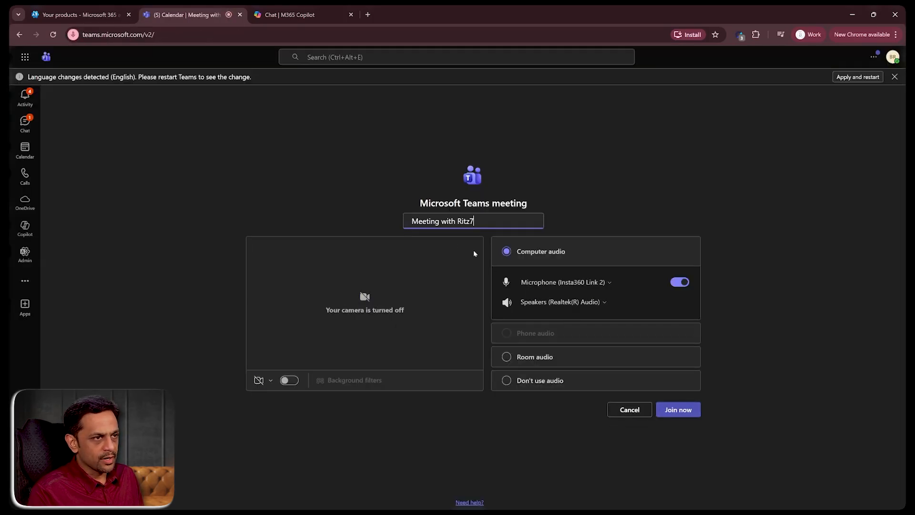
click(672, 409)
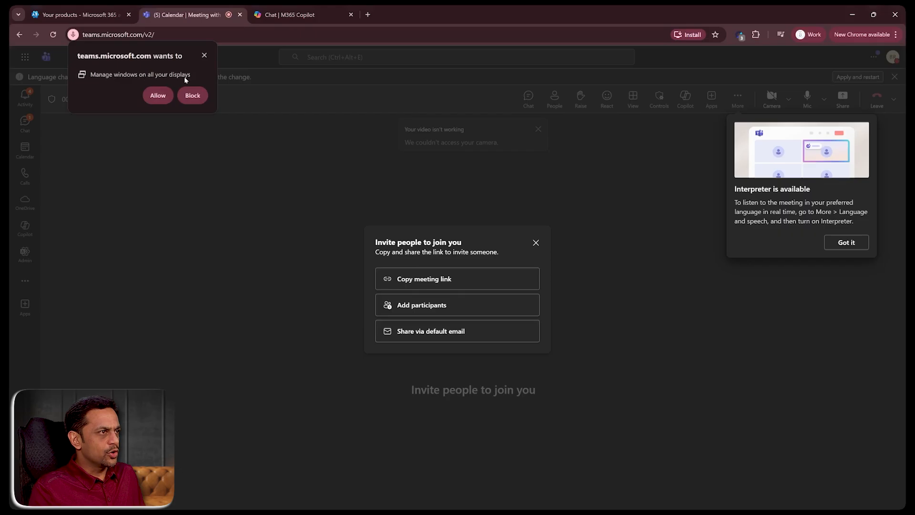
- Dismiss the display-permission prompt, the interpreter tip and the invite-people dialog
click(204, 55)
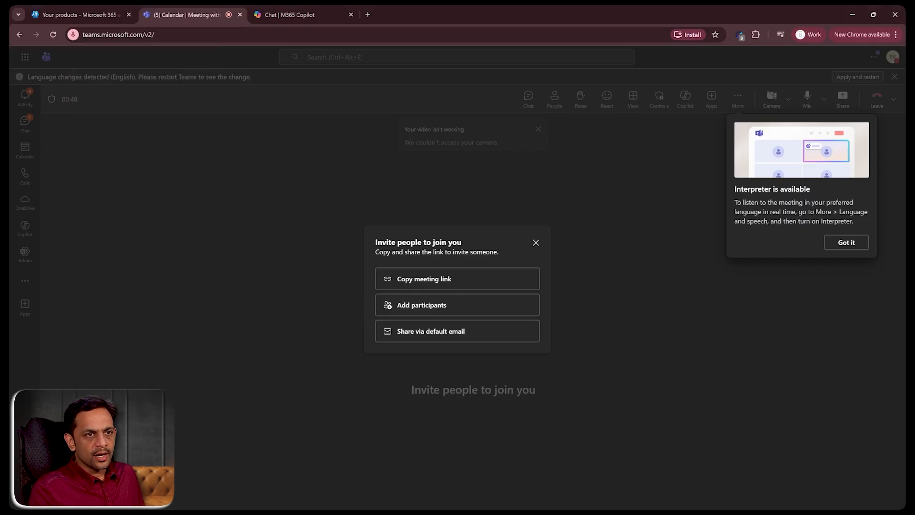
click(847, 242)
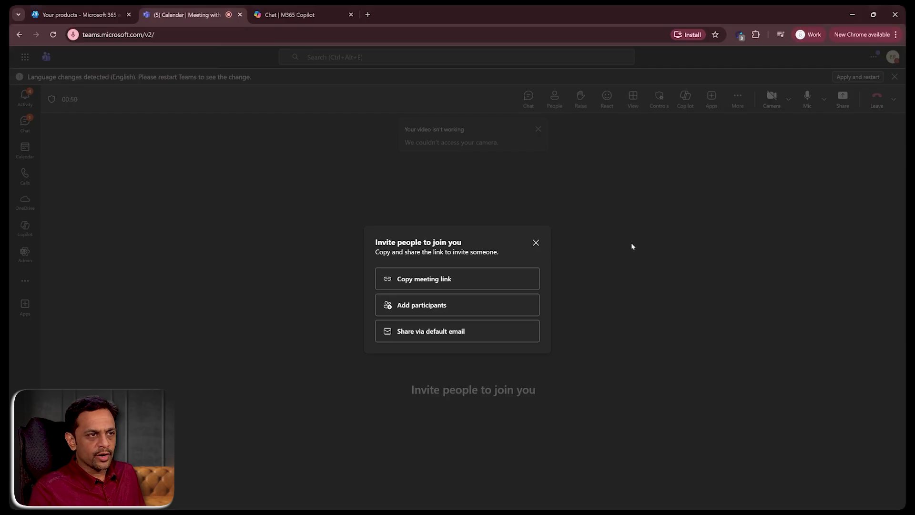
click(536, 242)
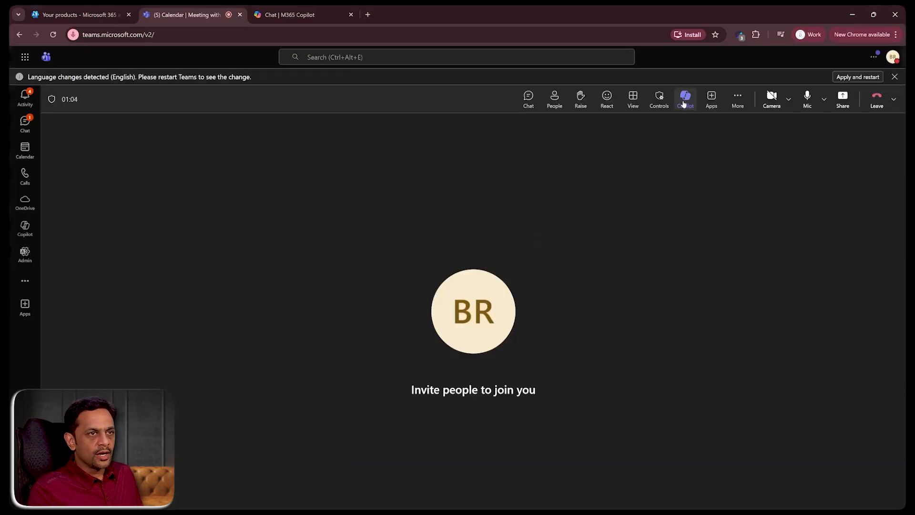
- Open Copilot in the meeting and confirm English (UK) as the spoken language
click(685, 98)
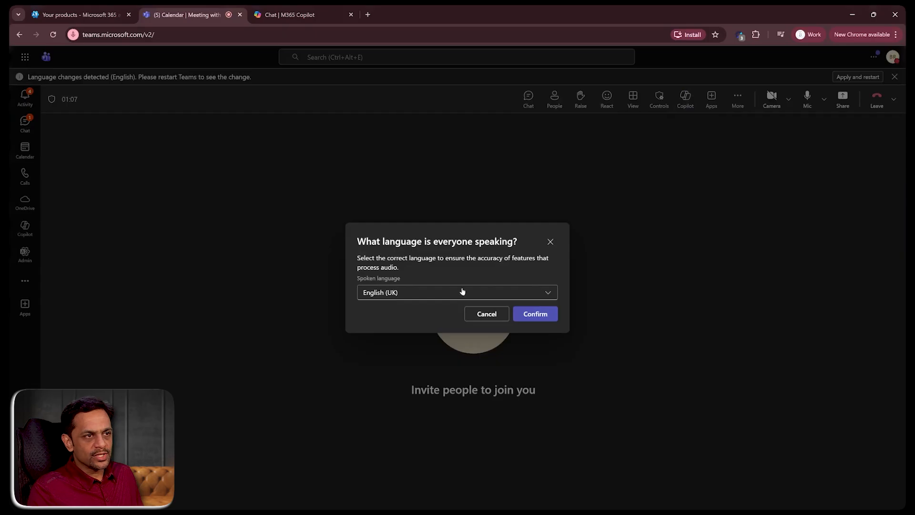
click(536, 314)
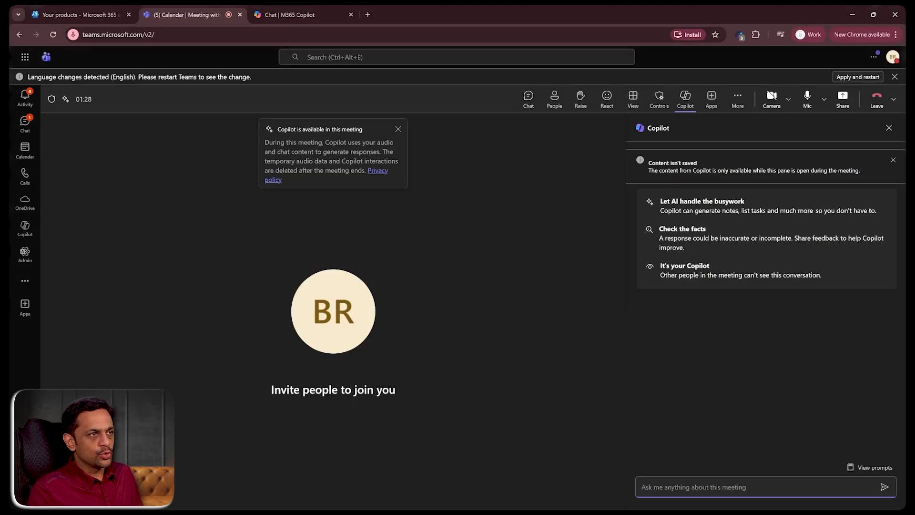
- Close the Copilot availability notice and the content-isn't-saved notice
drag(277, 129, 362, 129)
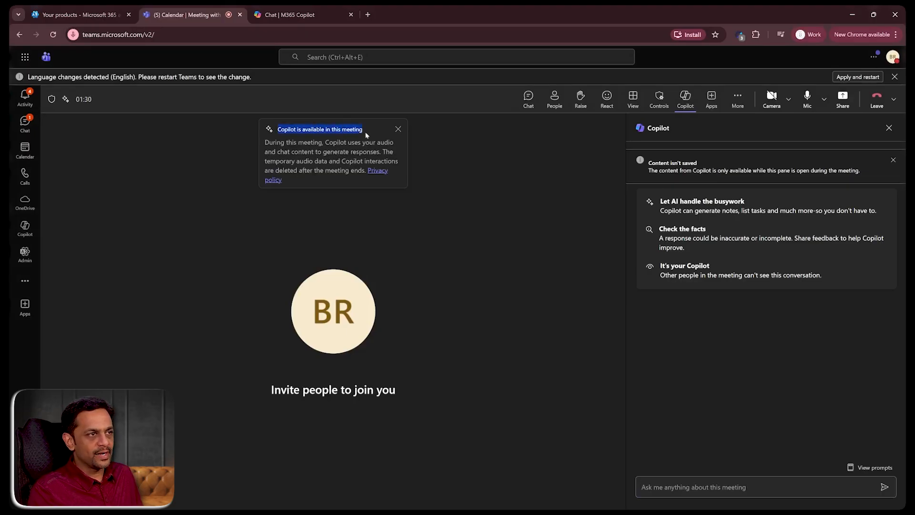
click(398, 130)
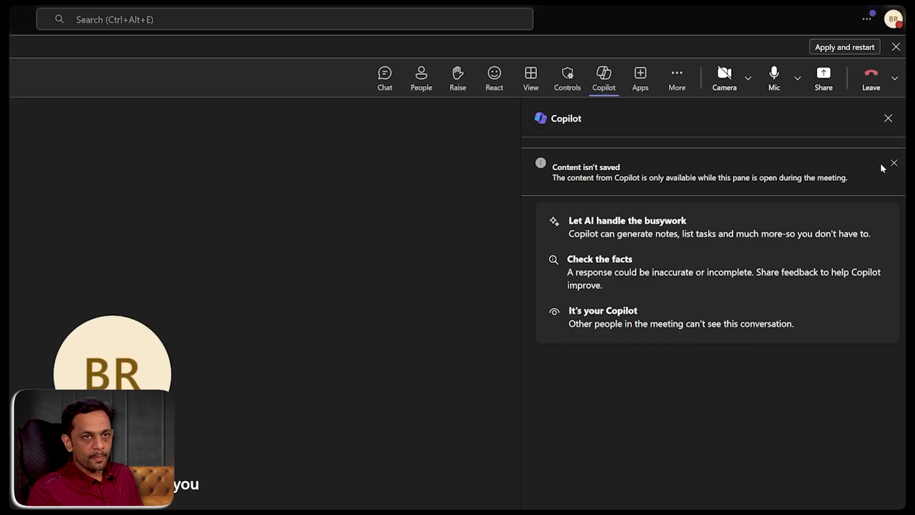
click(894, 163)
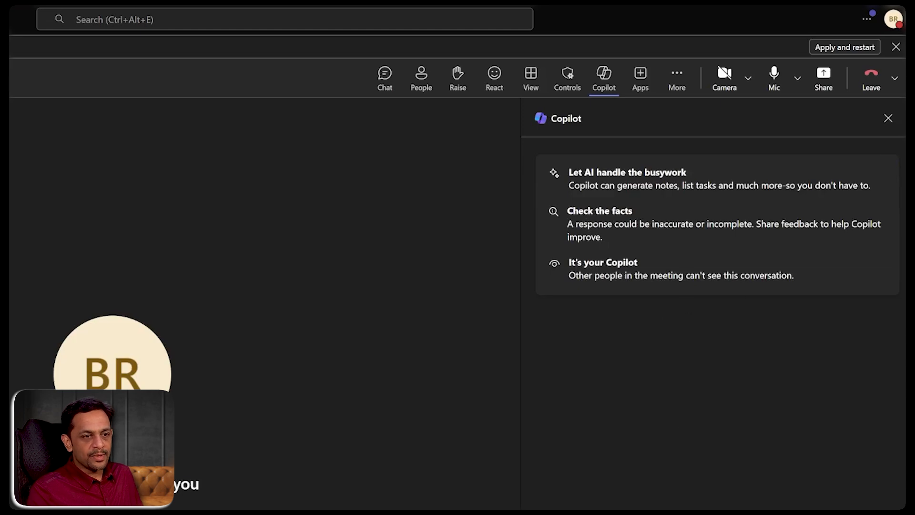
- Ask Copilot "What was discussed so far?"
text(What was )
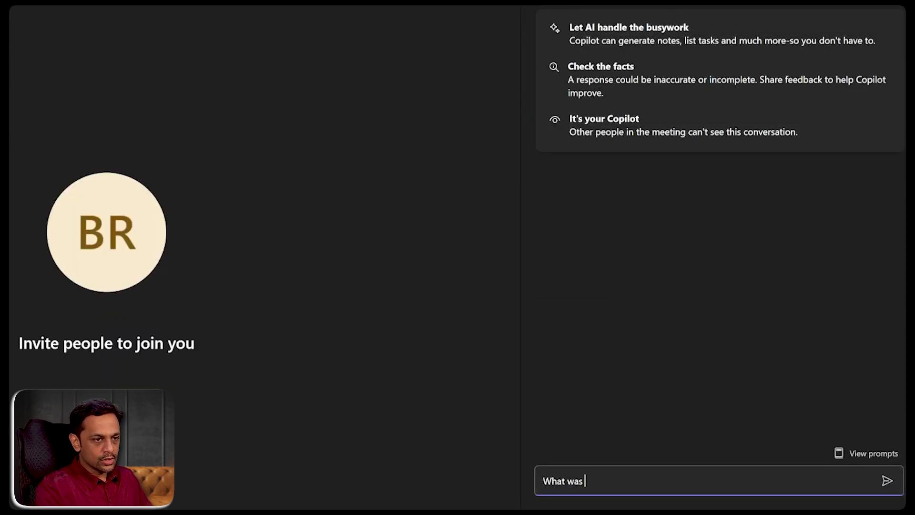
text(discussed so far)
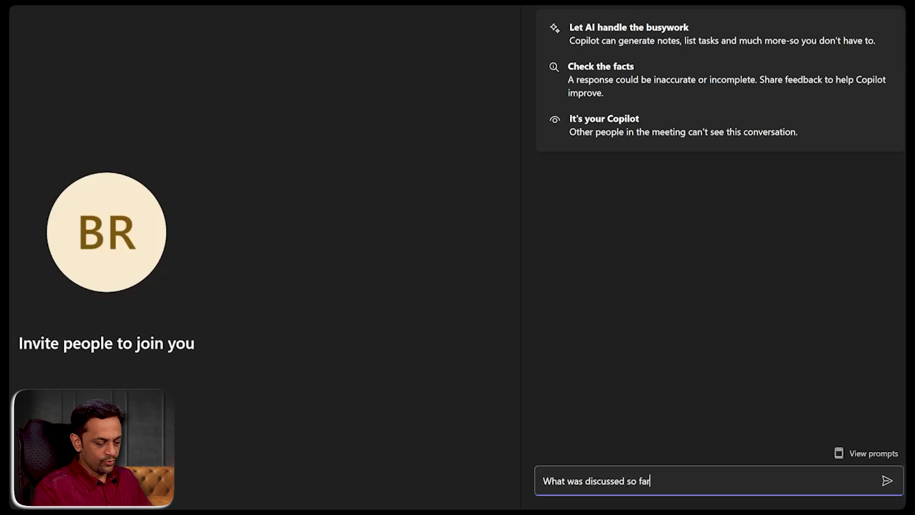
text(?)
key(Return)
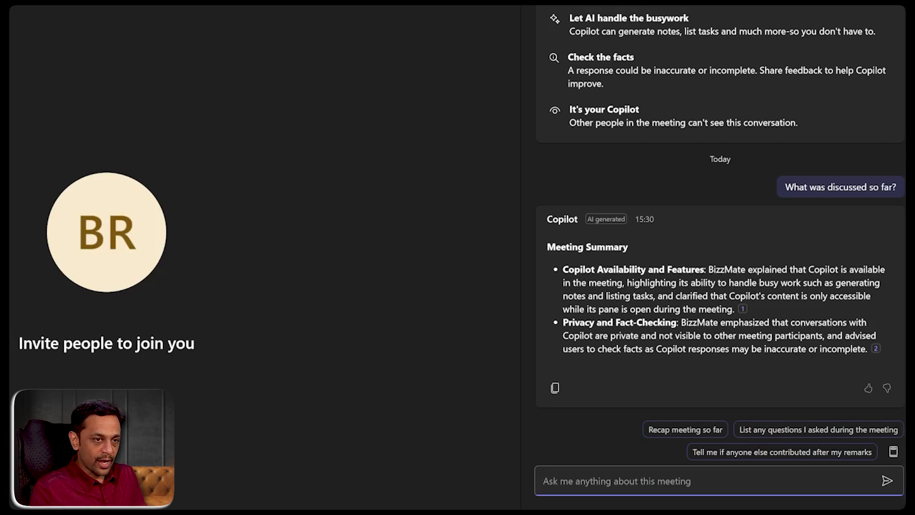
- Ask Copilot "Are there any tasks that I am supposed to do as per the discussions in the meeting so far?"
text(Are there any tasks that I am supposed to do as per the discussions in the meeting so far?)
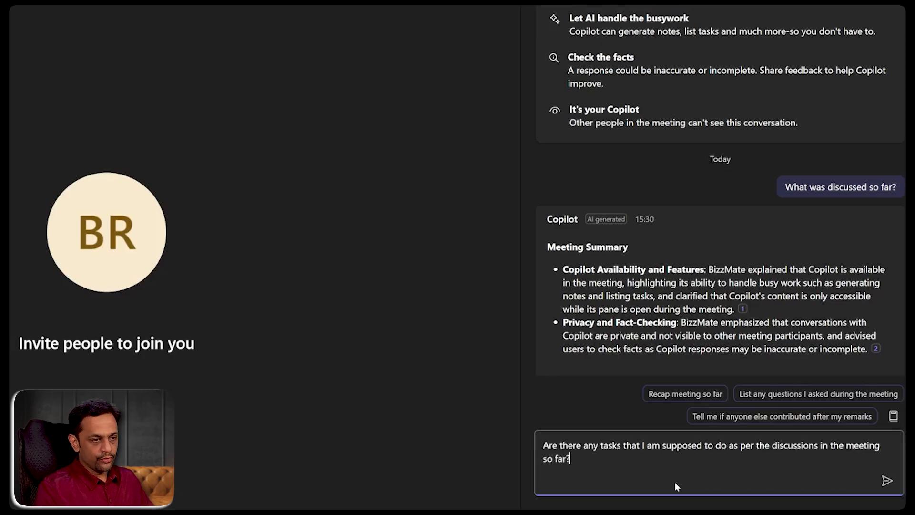
key(Return)
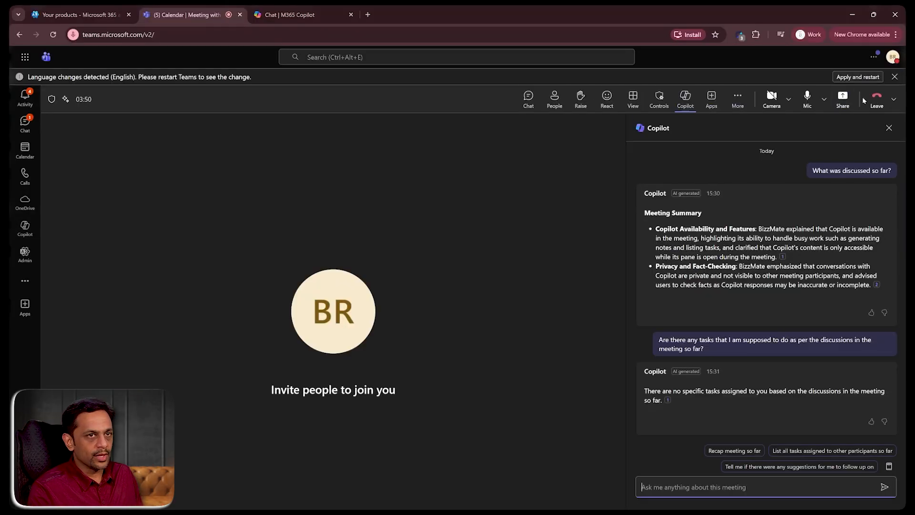
- Leave the meeting and close the language-change banner
click(876, 98)
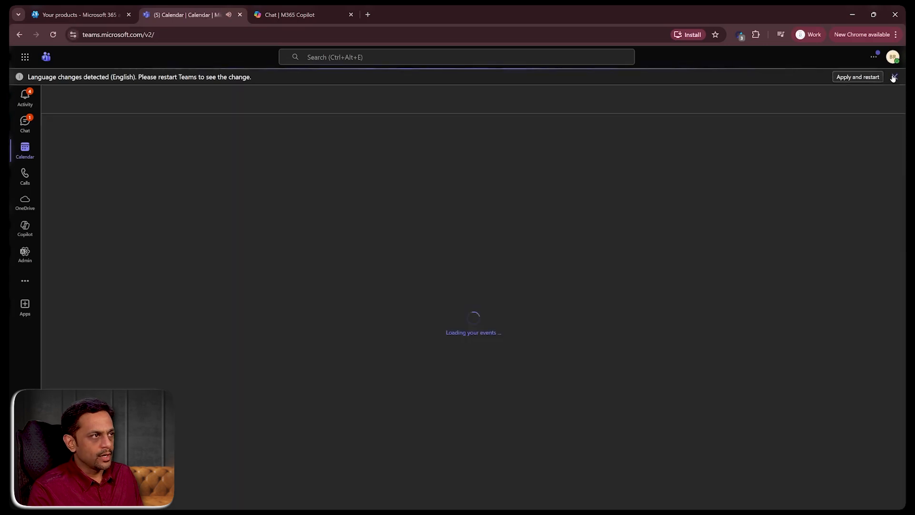
click(895, 77)
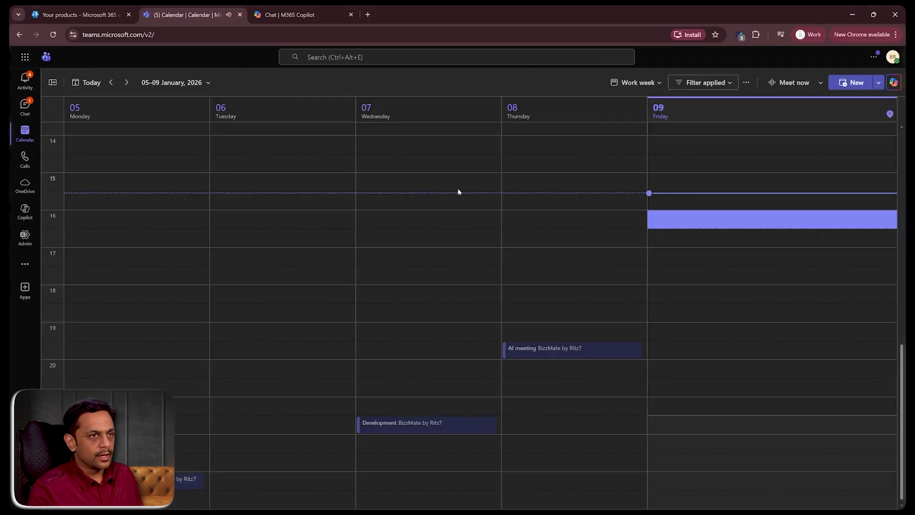
- Create an event on Friday 09/01/2026 15:30–16:00 titled "Testing Copilot in scheduled meeting" and open its full options form
click(668, 204)
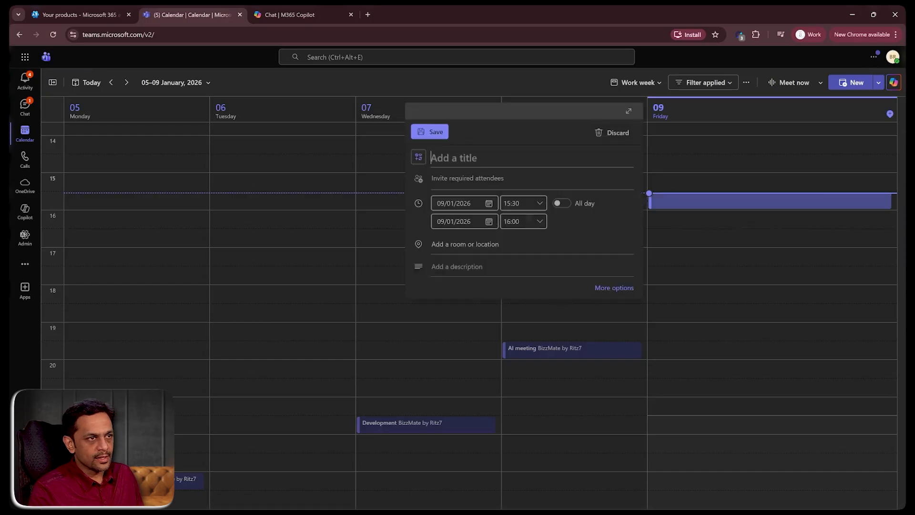
text(Testing Copilot in schjed)
key(BackSpace)
key(BackSpace)
key(BackSpace)
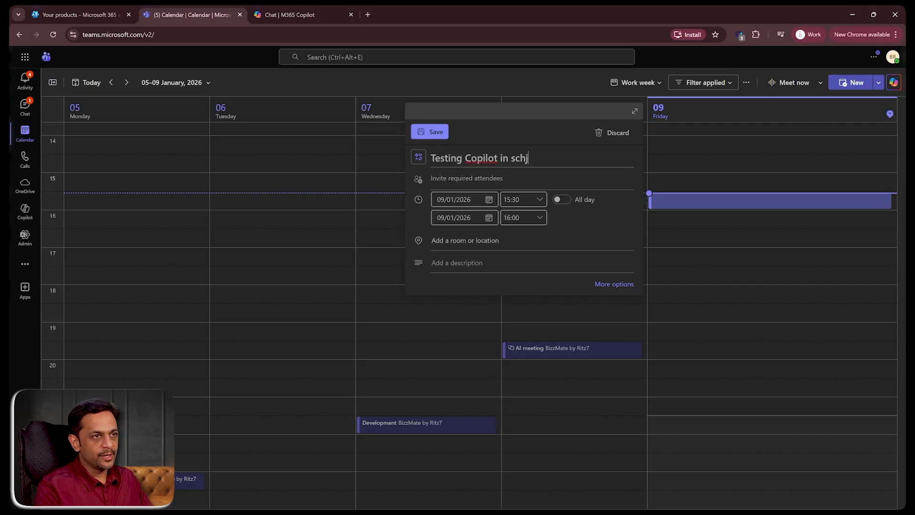
text(eduled meeting)
click(614, 284)
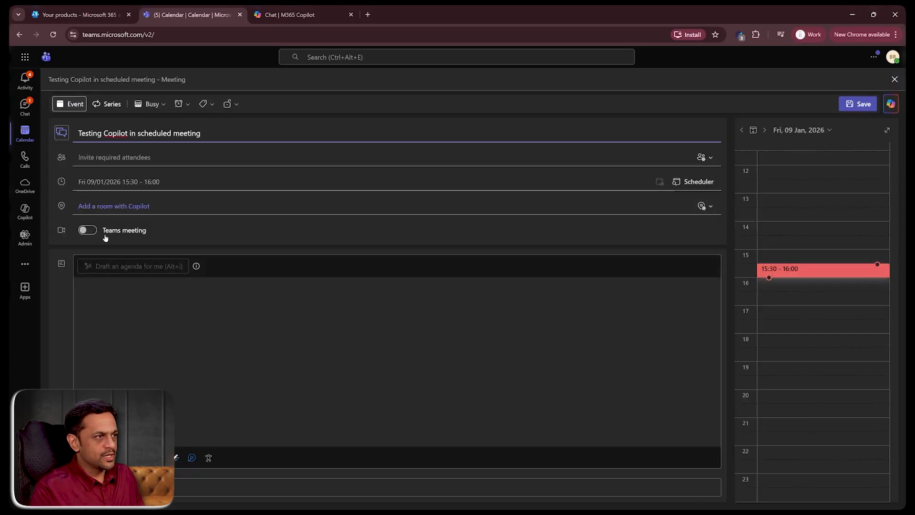
- Turn on Teams meeting and add the support contact's e-mail as a required attendee
click(89, 230)
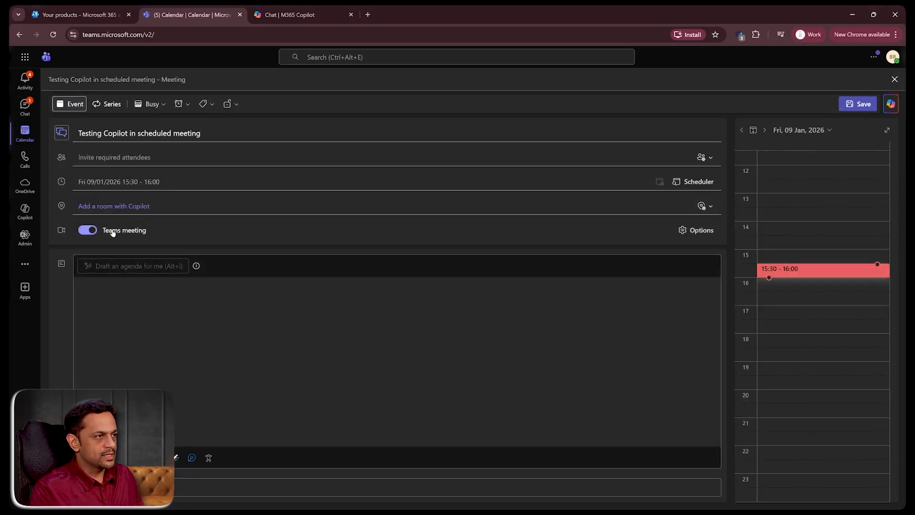
click(142, 158)
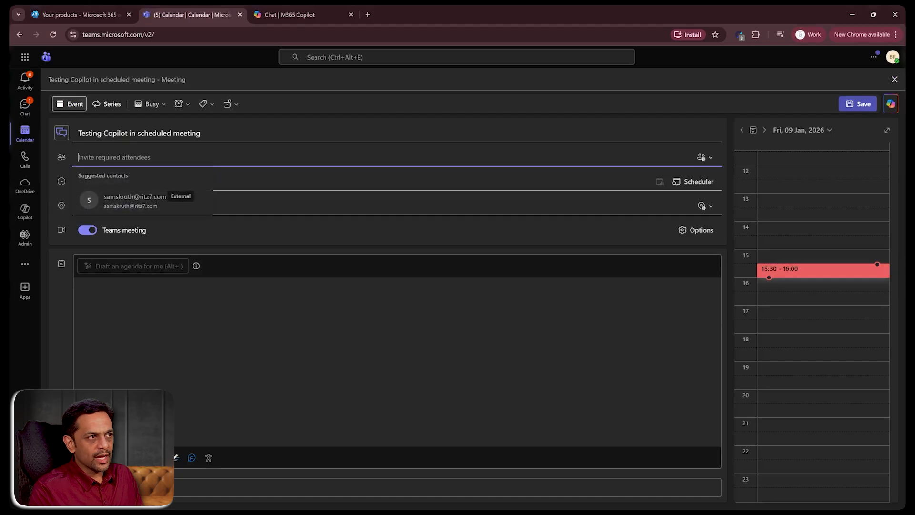
text(s)
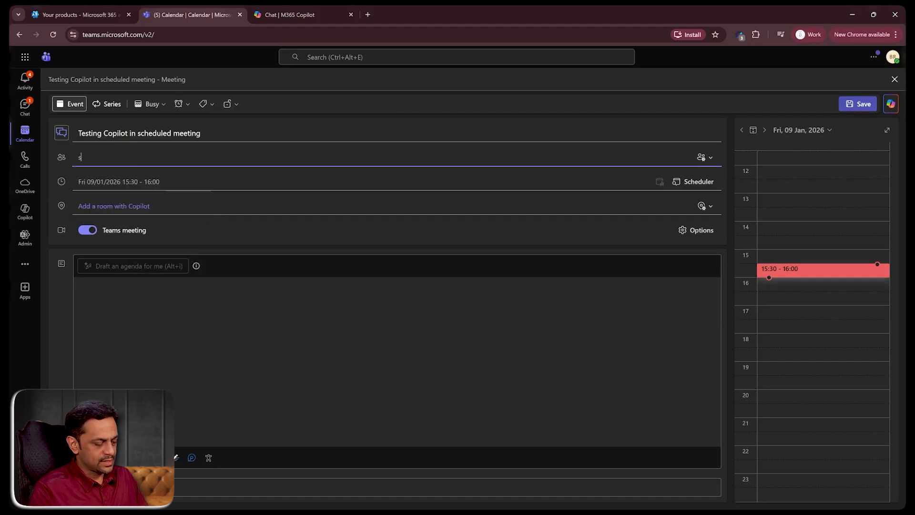
text(upport)
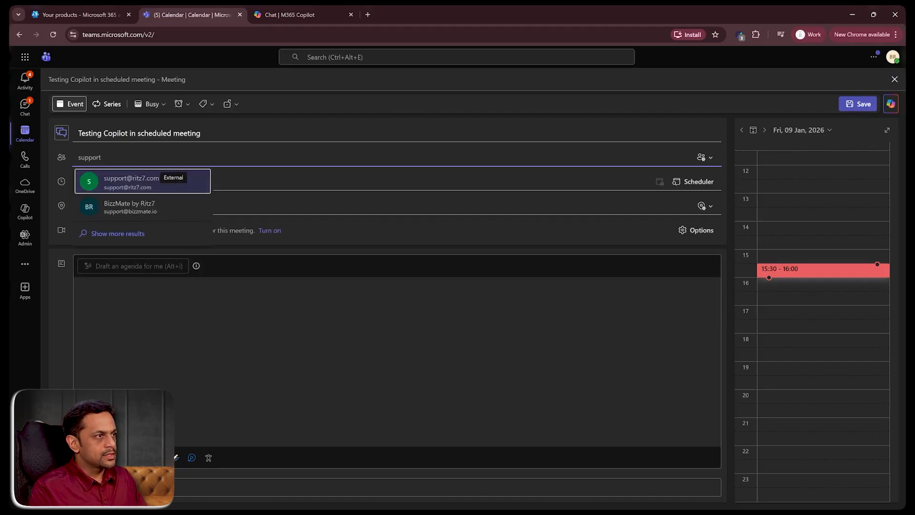
click(136, 188)
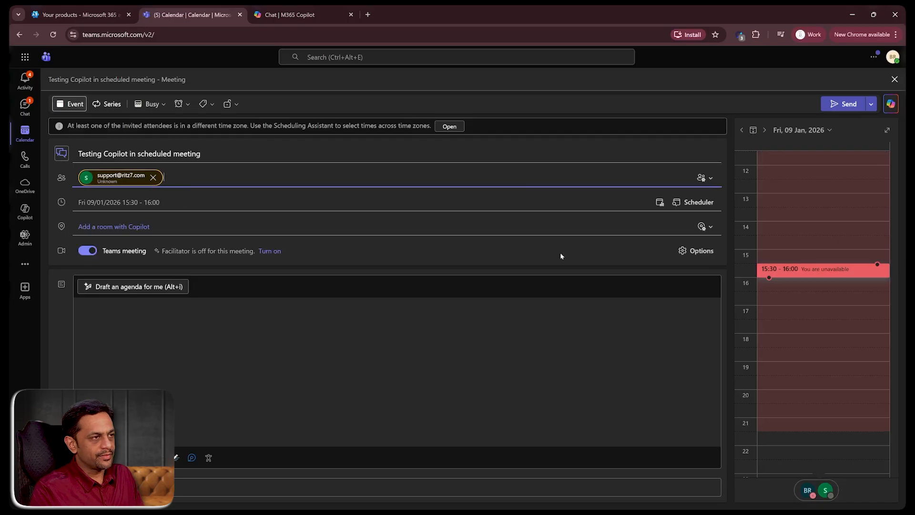
- Open the meeting options and turn on Record and transcribe automatically under Recording & transcription
click(684, 252)
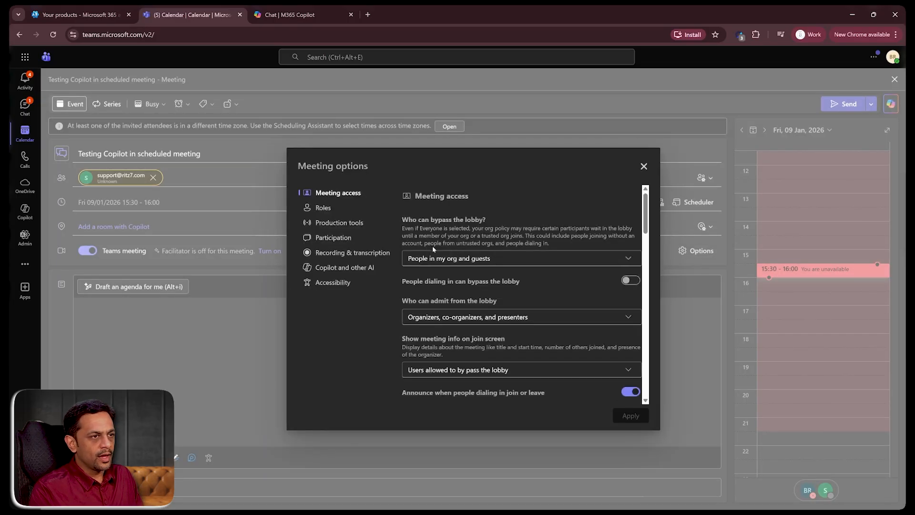
click(338, 258)
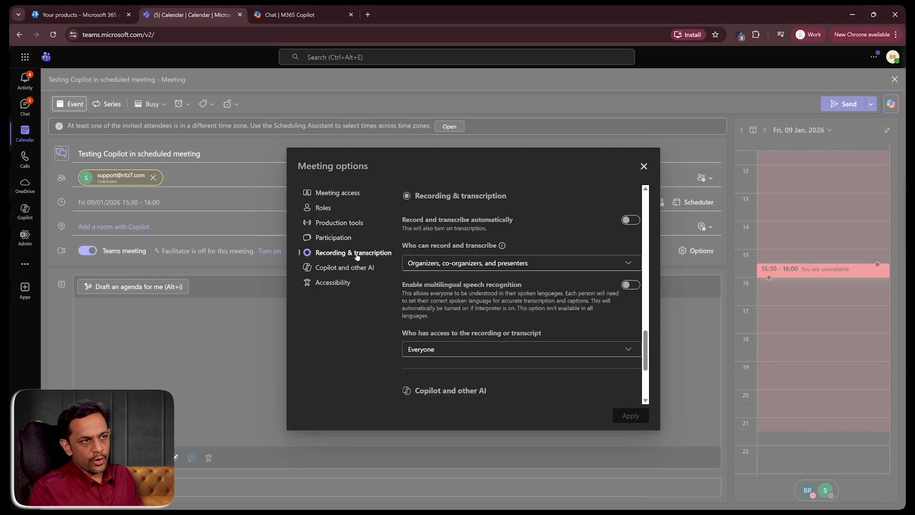
click(631, 220)
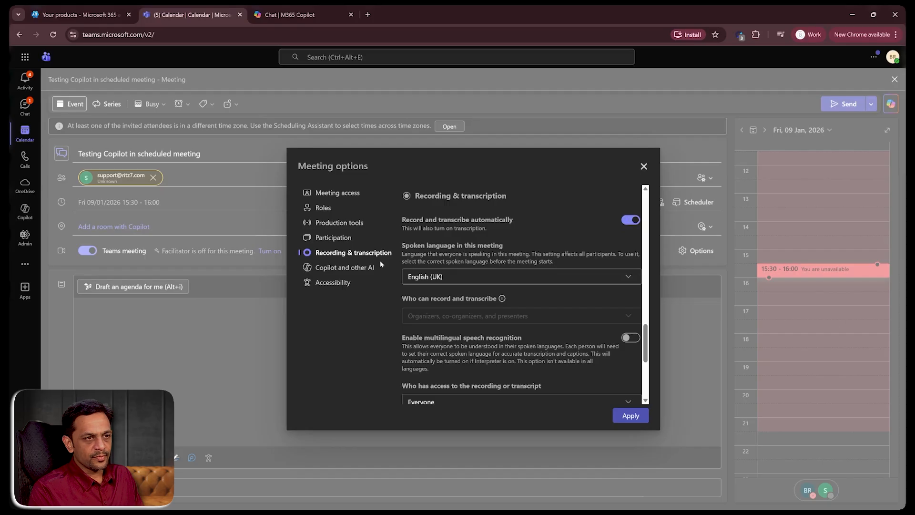
- Turn on the Copilot Facilitator under Copilot and other AI and apply the meeting options
click(336, 270)
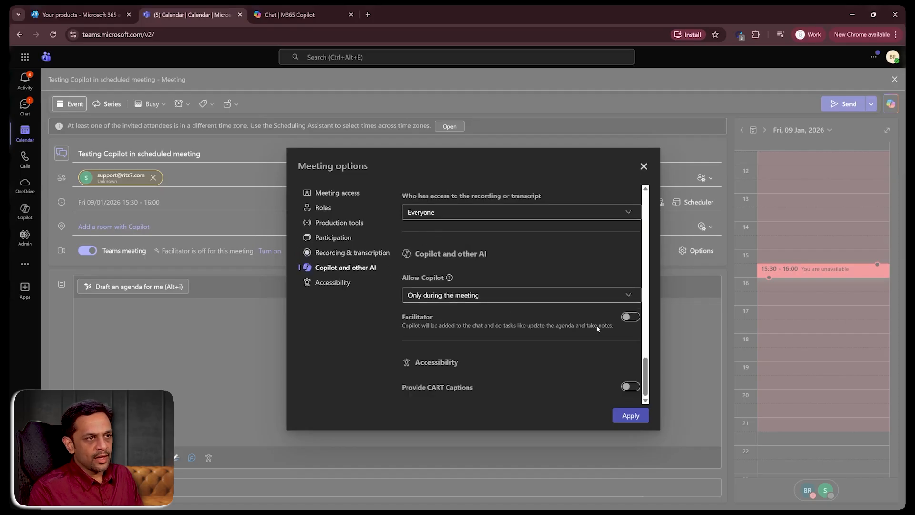
click(631, 318)
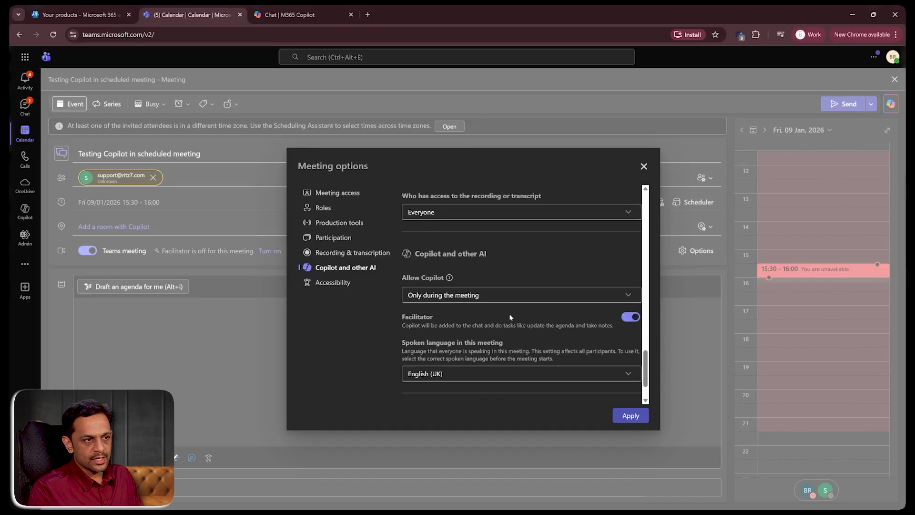
scroll(509, 321, down, 2)
click(627, 416)
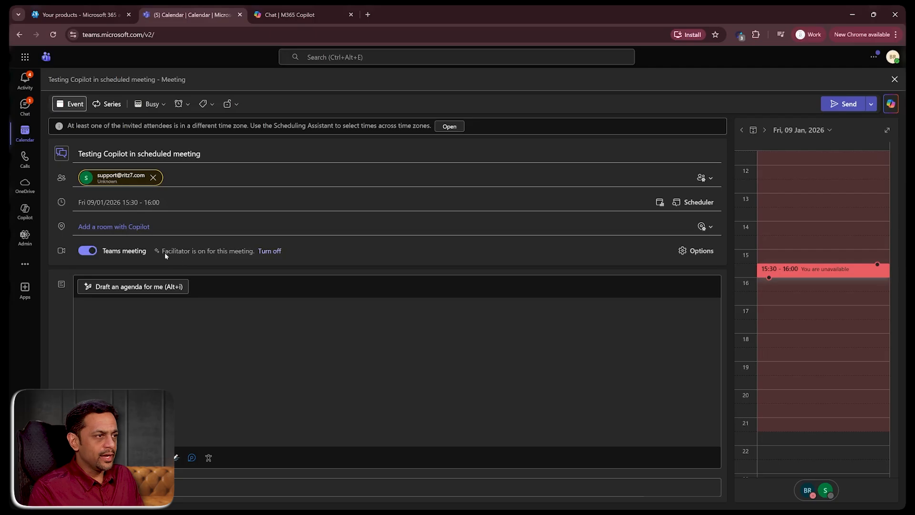
- Send the meeting invitation and open the scheduled meeting's details in the calendar
click(843, 103)
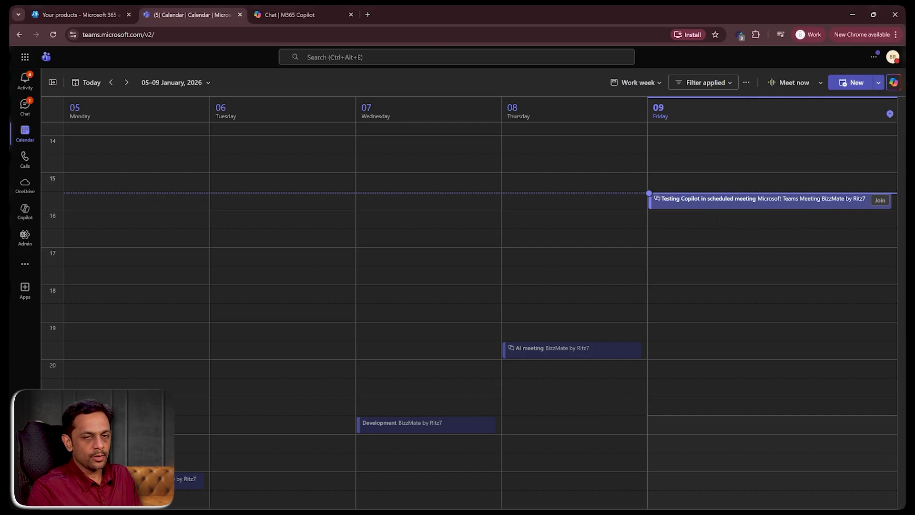
click(716, 204)
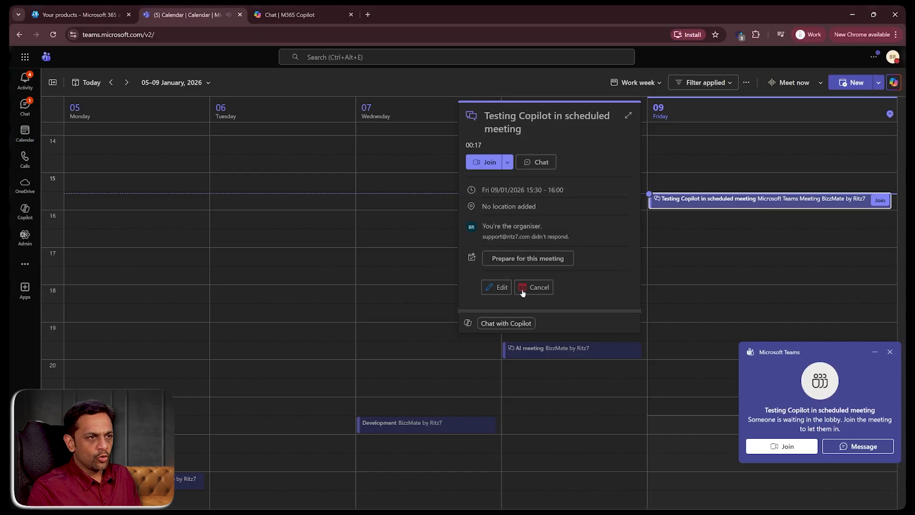
- Join the scheduled meeting from the lobby notification and admit the waiting participant
click(784, 447)
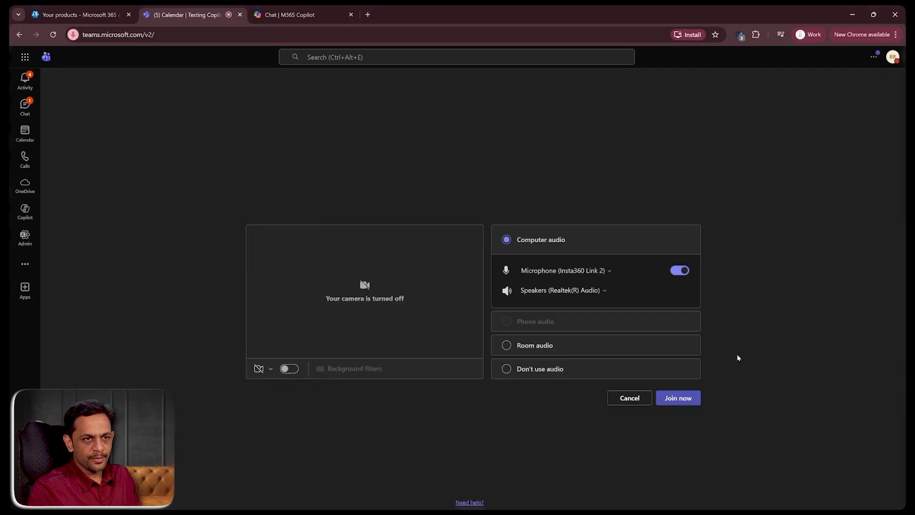
click(671, 399)
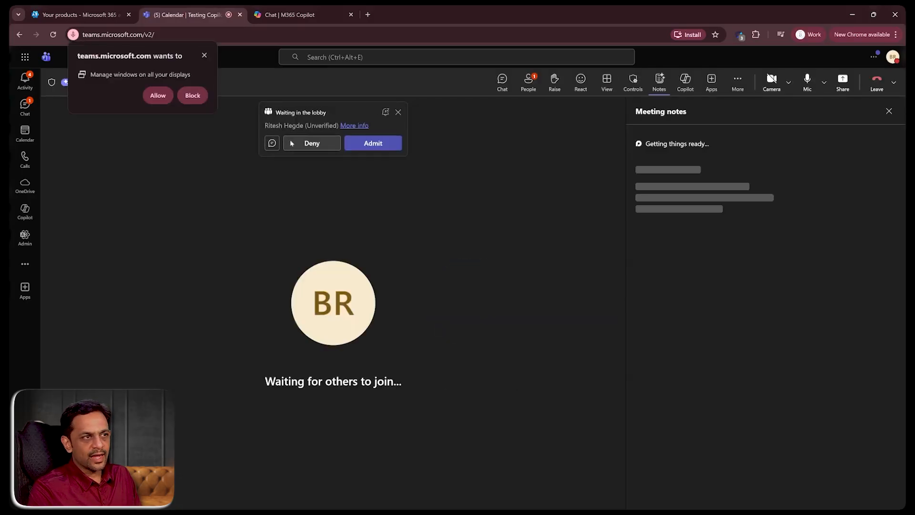
click(372, 144)
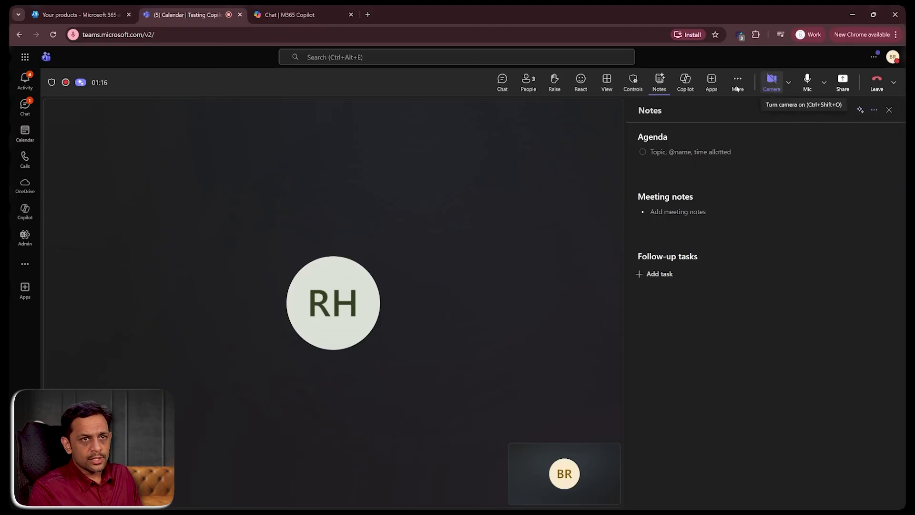
- Open Copilot in the meeting and ask "What are the tasks to be done?"
click(685, 82)
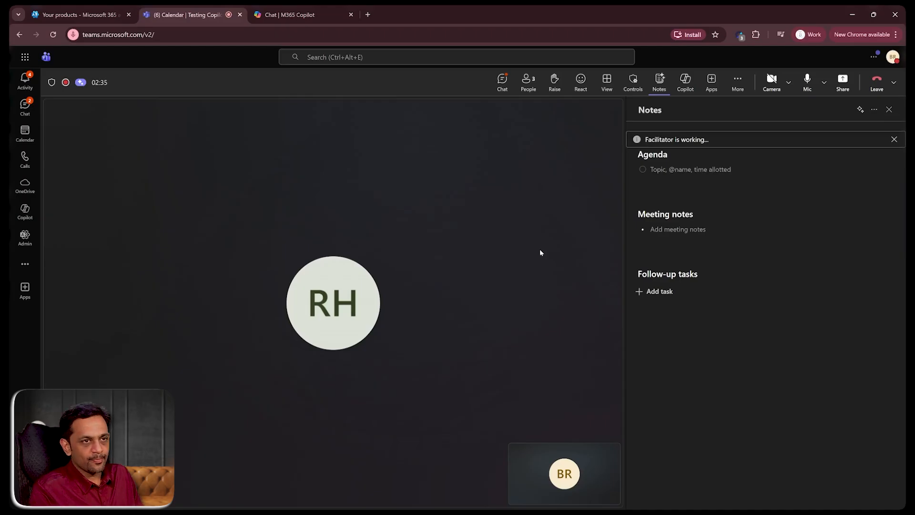
click(686, 83)
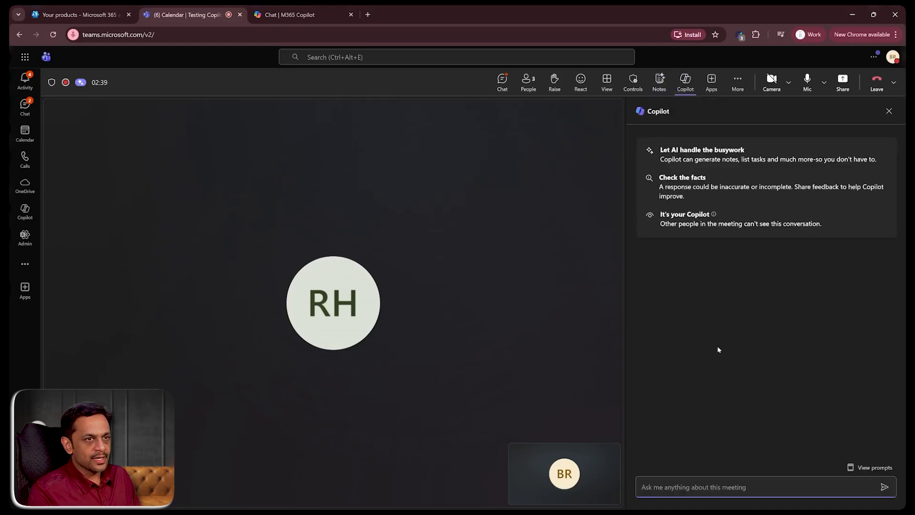
text(What)
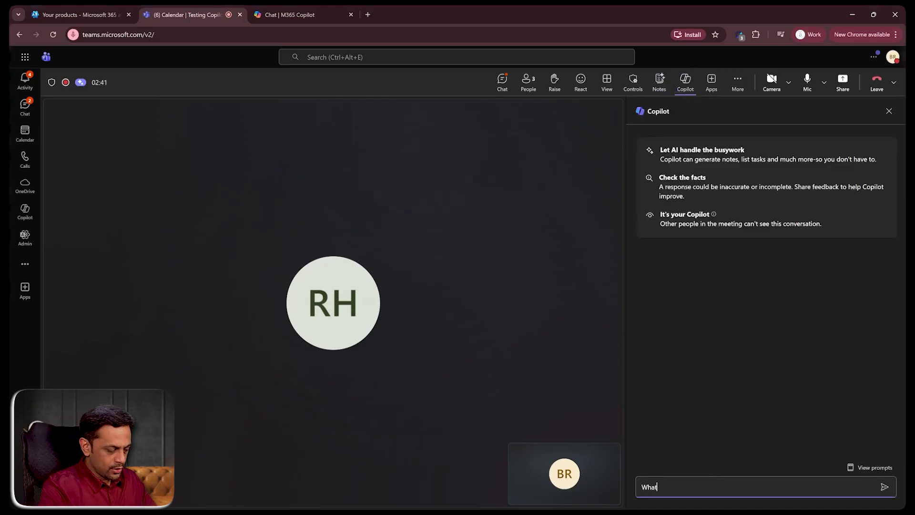
text( are the task)
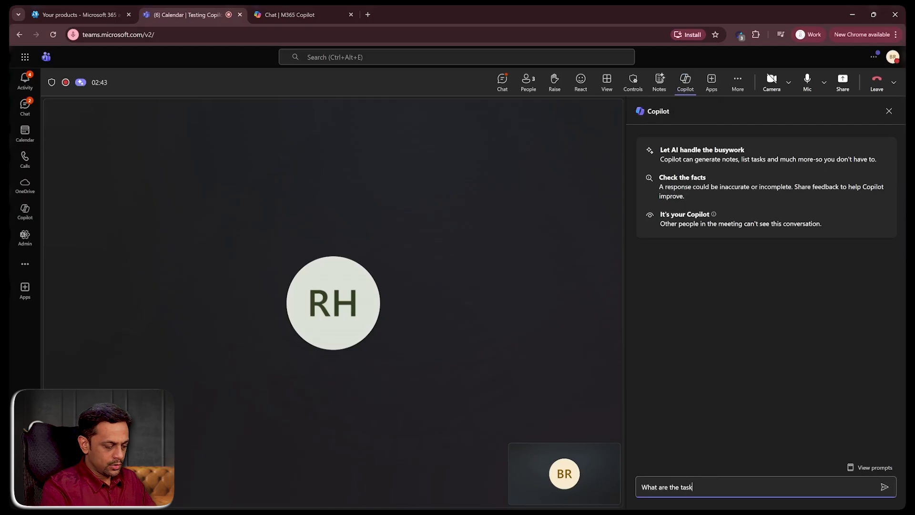
text(s to be done?)
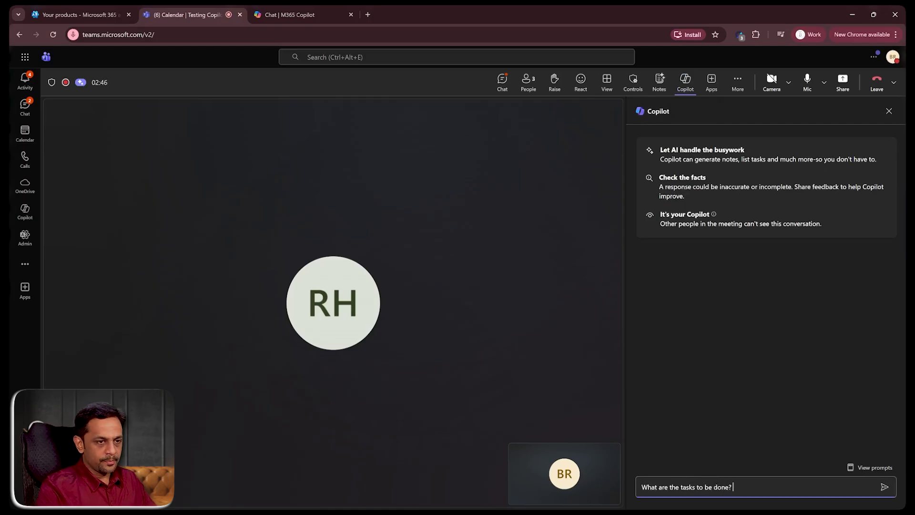
key(Return)
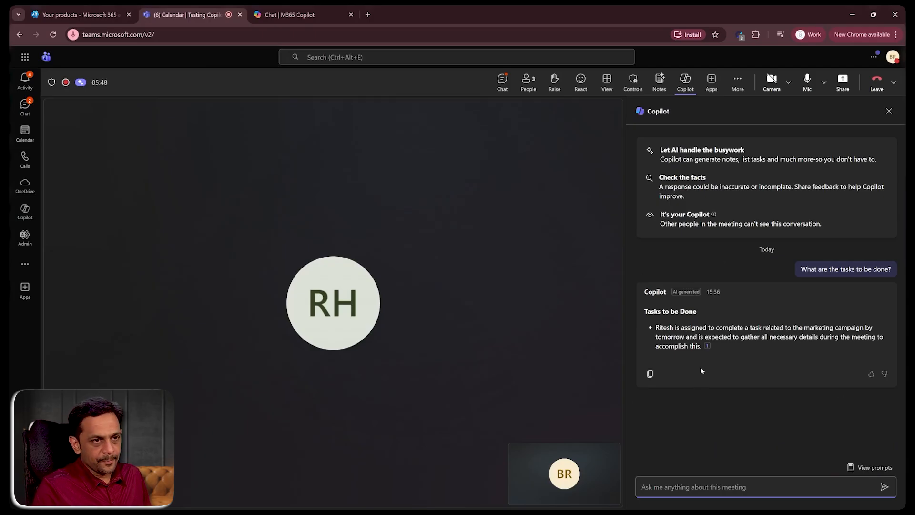
- Inspect Copilot's answer and its transcript citation
mouse_move(708, 346)
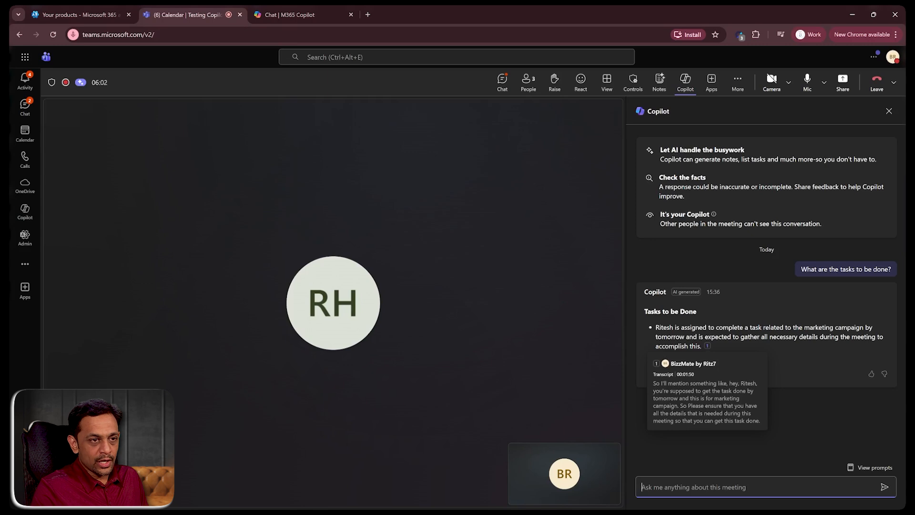
drag(656, 328, 696, 347)
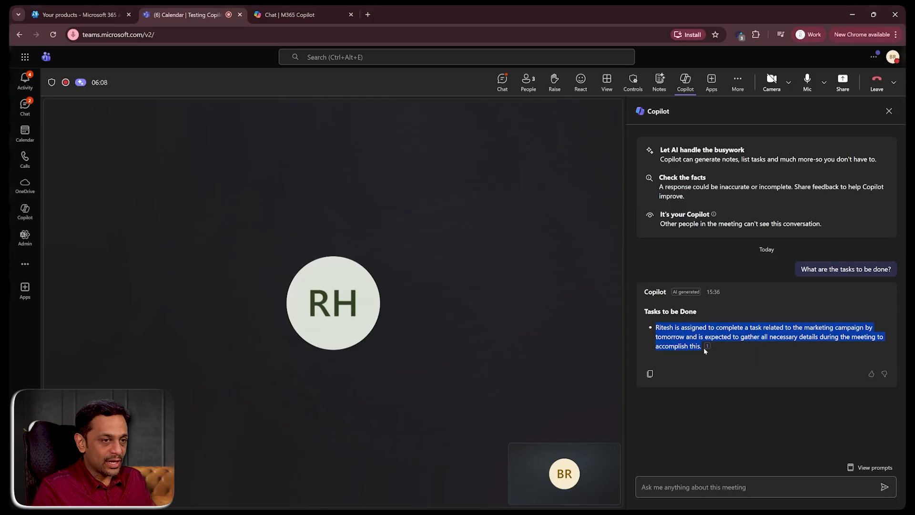
mouse_move(708, 347)
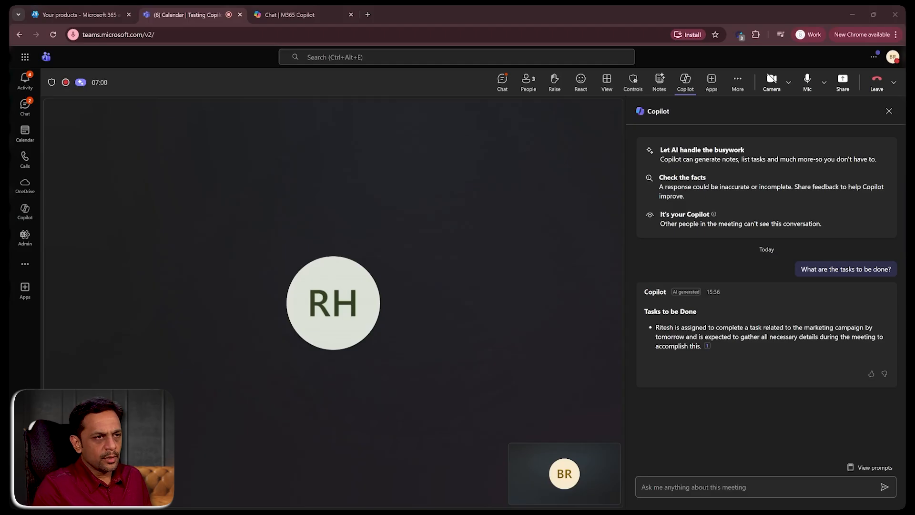
- End the meeting for everyone
click(893, 86)
click(866, 125)
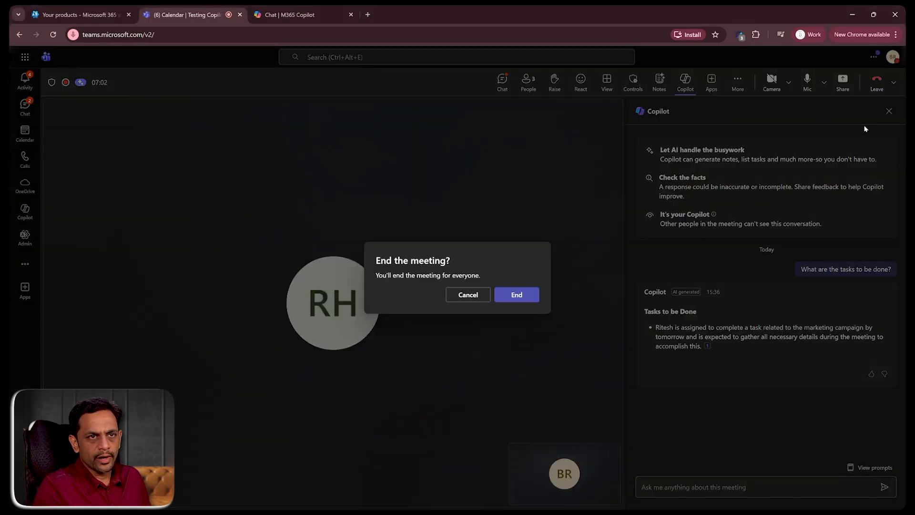
click(517, 295)
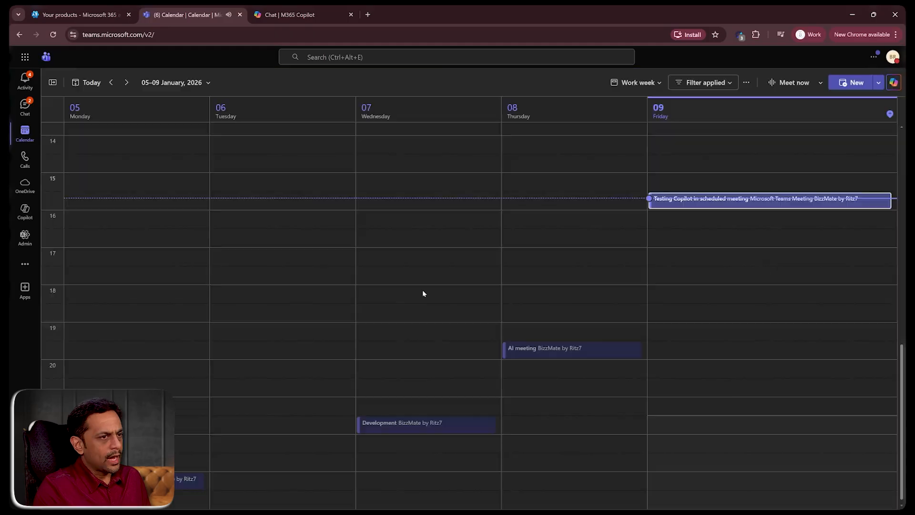
- Open the Testing Copilot in scheduled meeting chat and review the Facilitator's meeting rundown notes
click(26, 108)
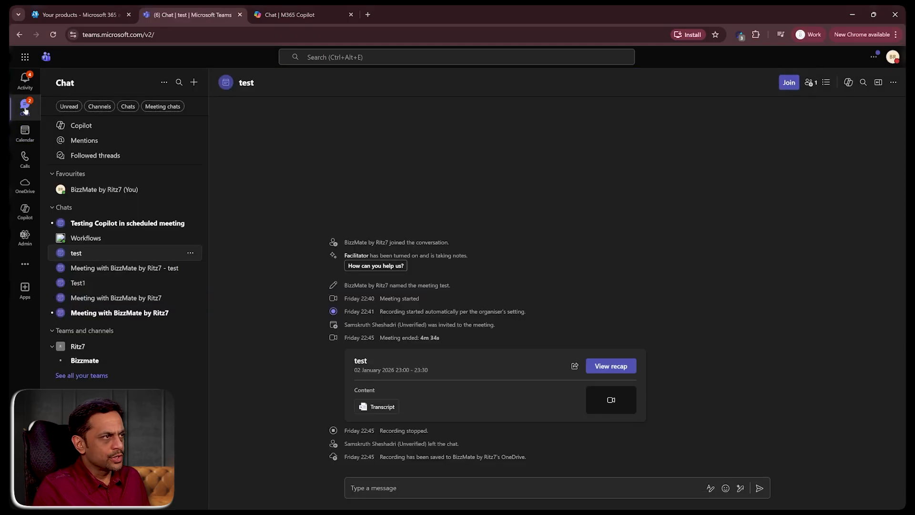
click(96, 224)
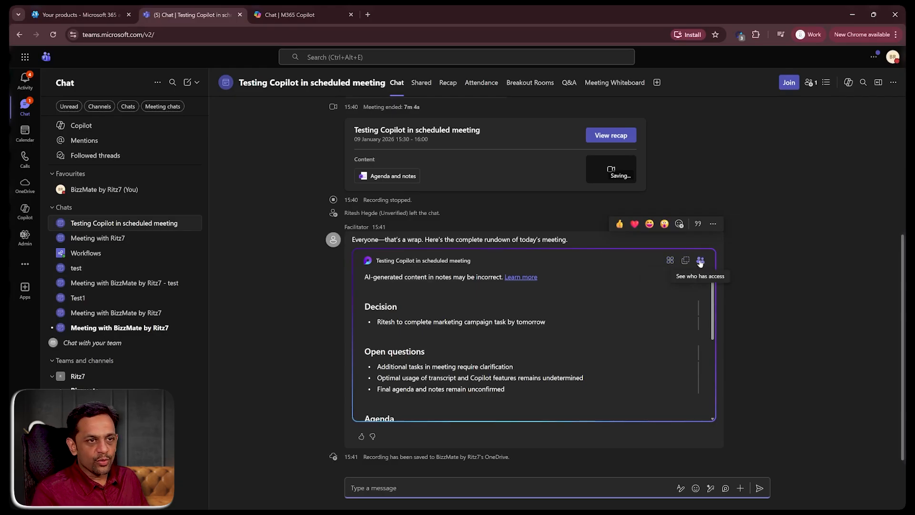
click(705, 308)
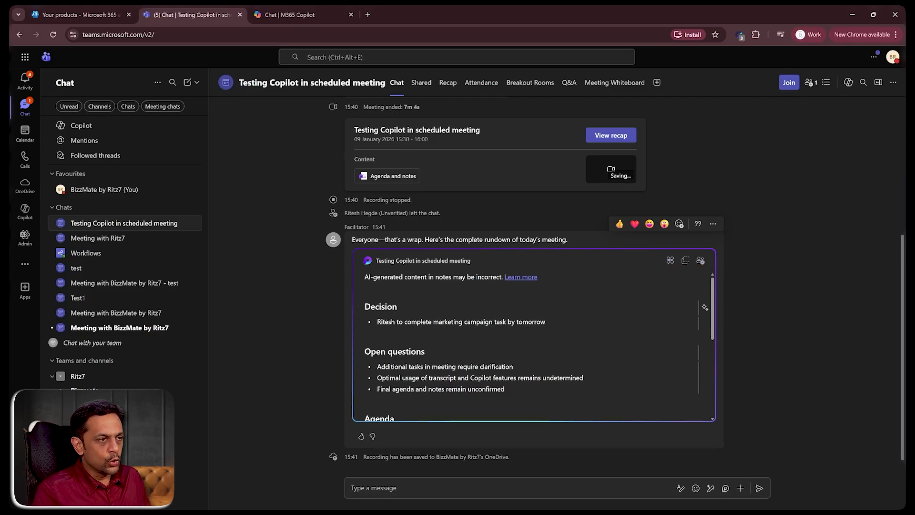
scroll(705, 308, down, 1)
scroll(705, 307, up, 1)
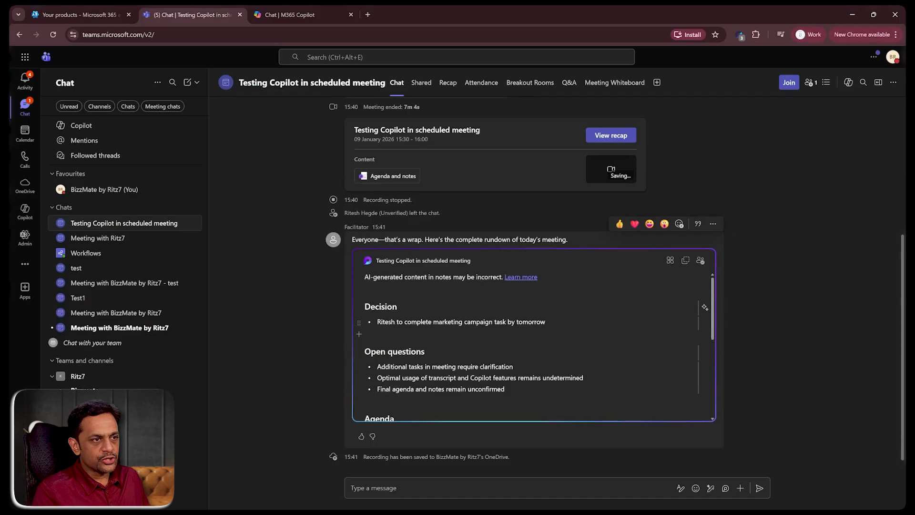
scroll(705, 307, down, 2)
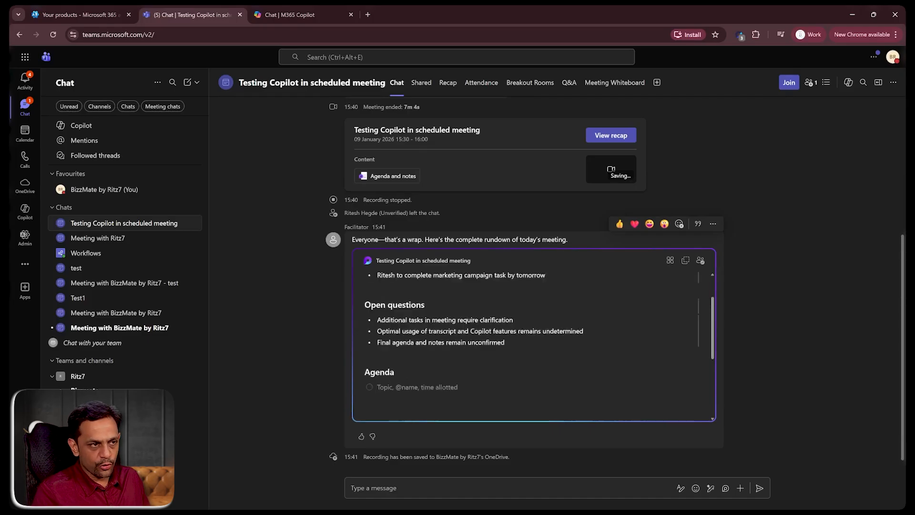
scroll(705, 307, up, 1)
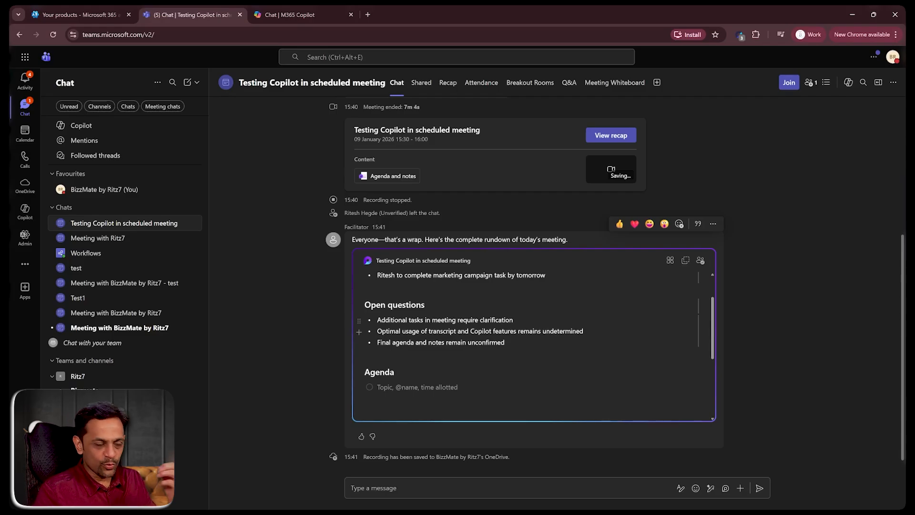
scroll(532, 334, down, 1)
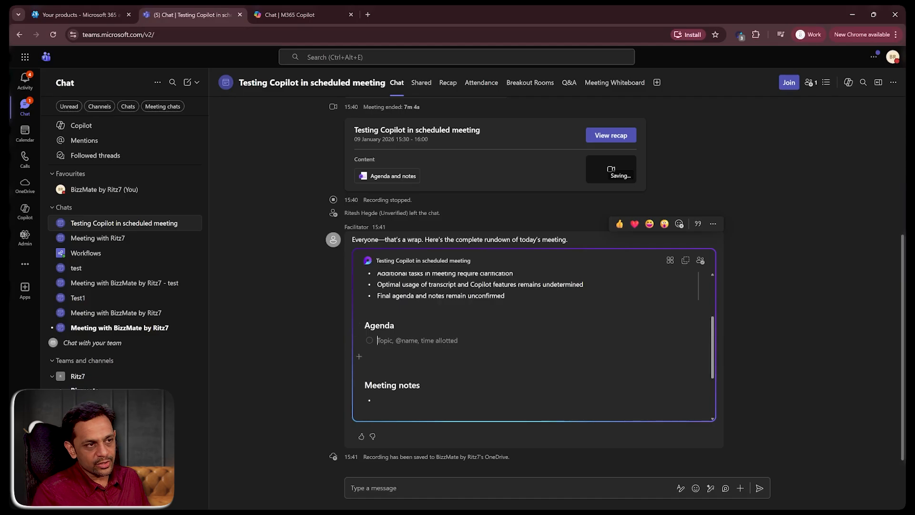
scroll(532, 334, down, 2)
click(378, 311)
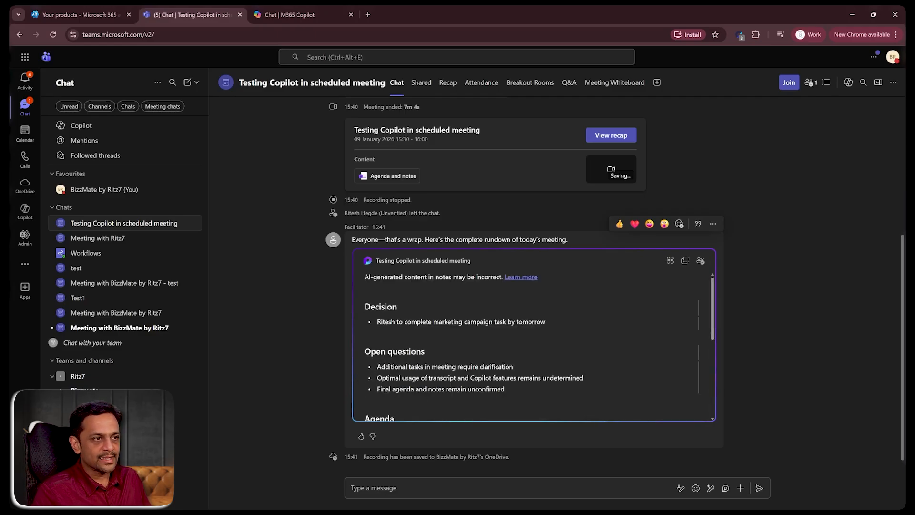
scroll(295, 325, up, 2)
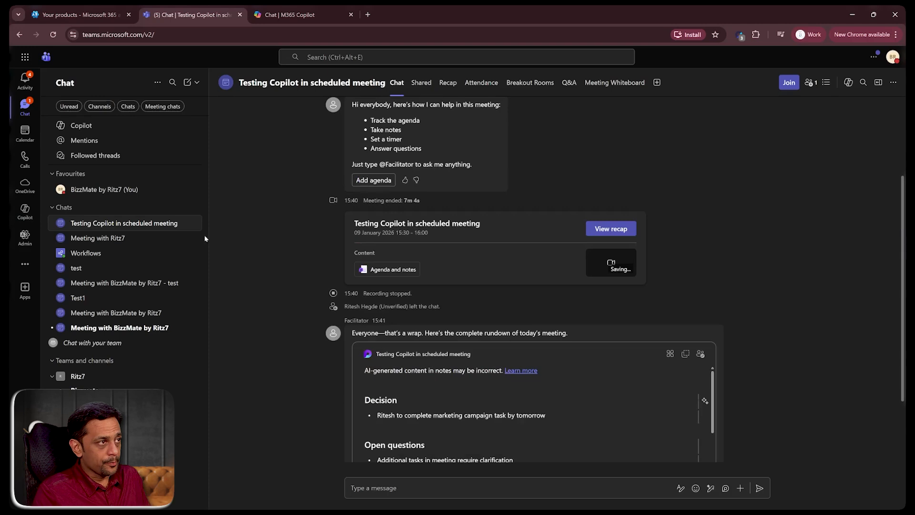
- Try setting Allow Copilot to During and after the meeting in the scheduled meeting's options, discarding the edits
click(23, 144)
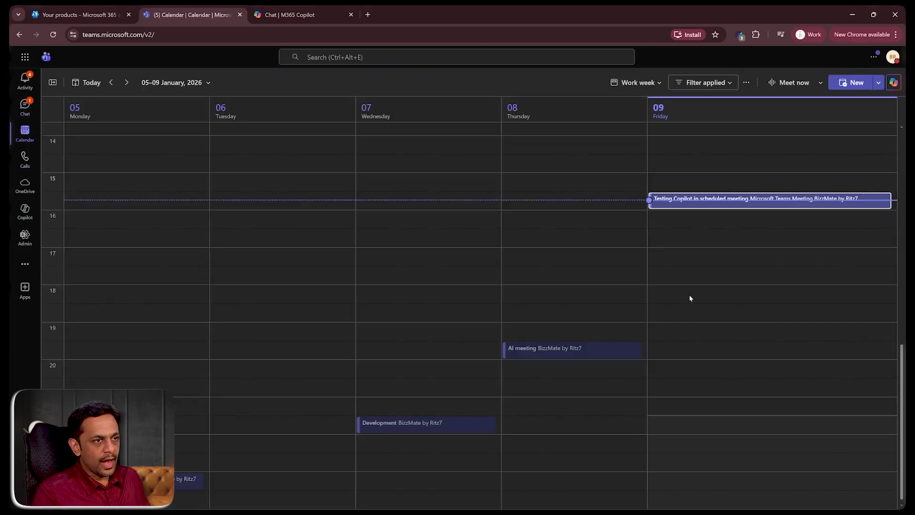
click(725, 204)
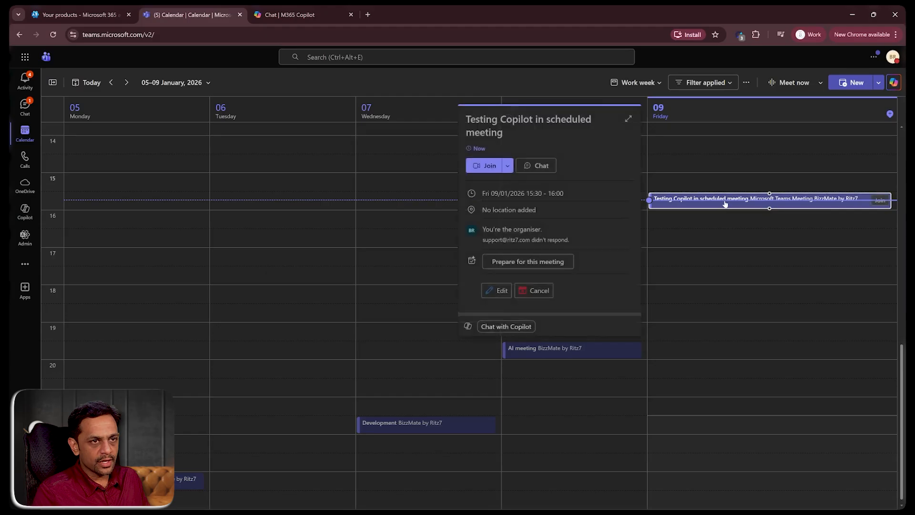
click(624, 119)
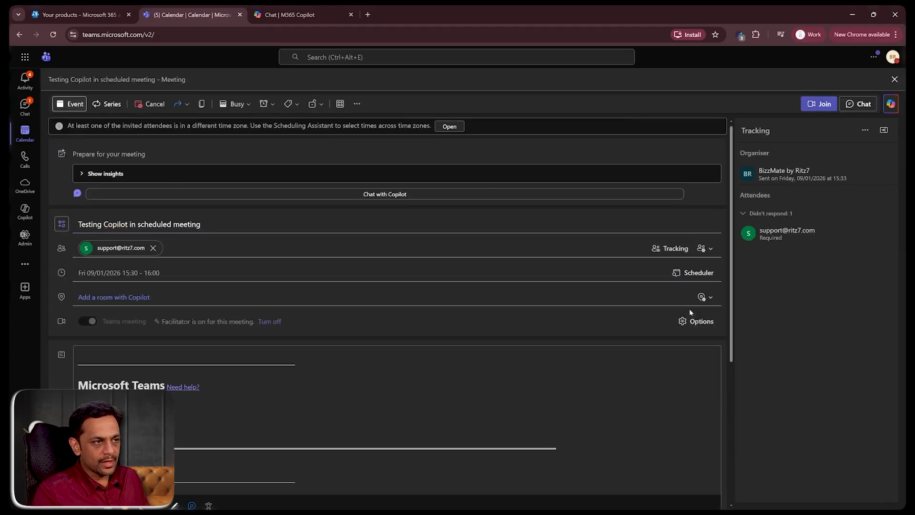
click(695, 320)
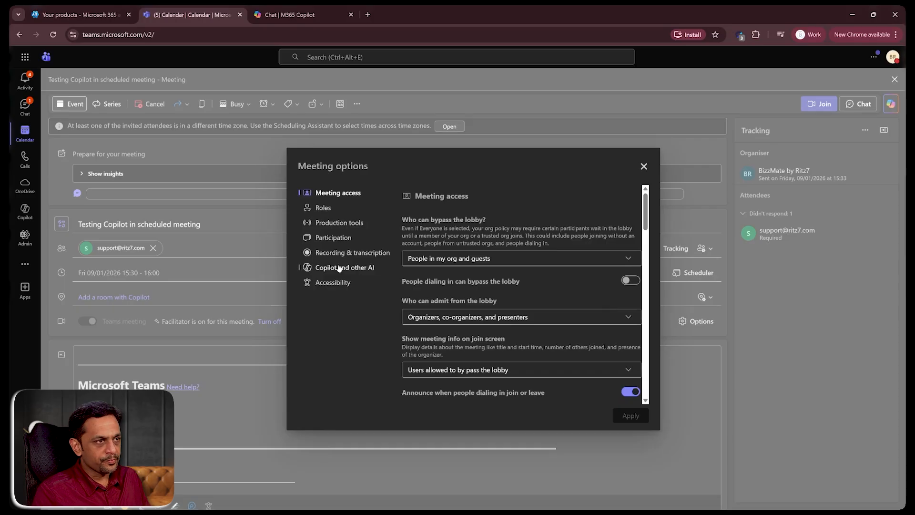
click(340, 267)
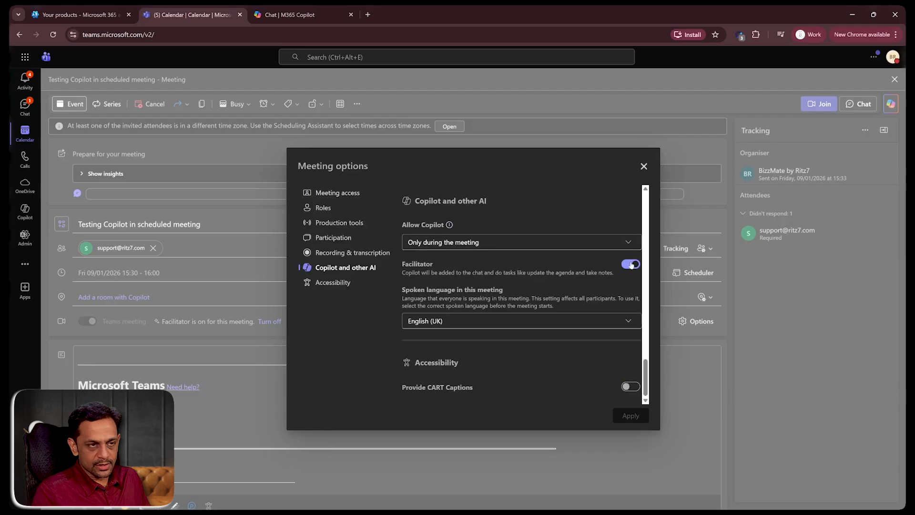
click(476, 244)
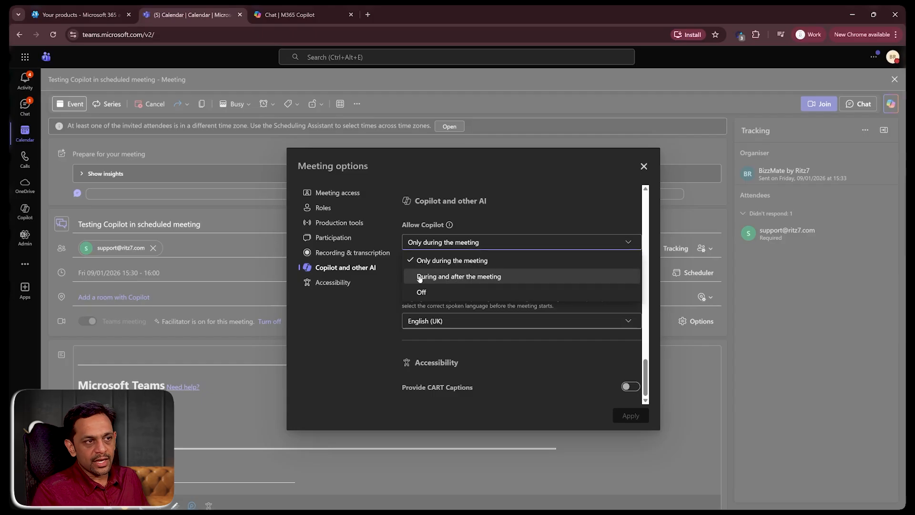
click(465, 279)
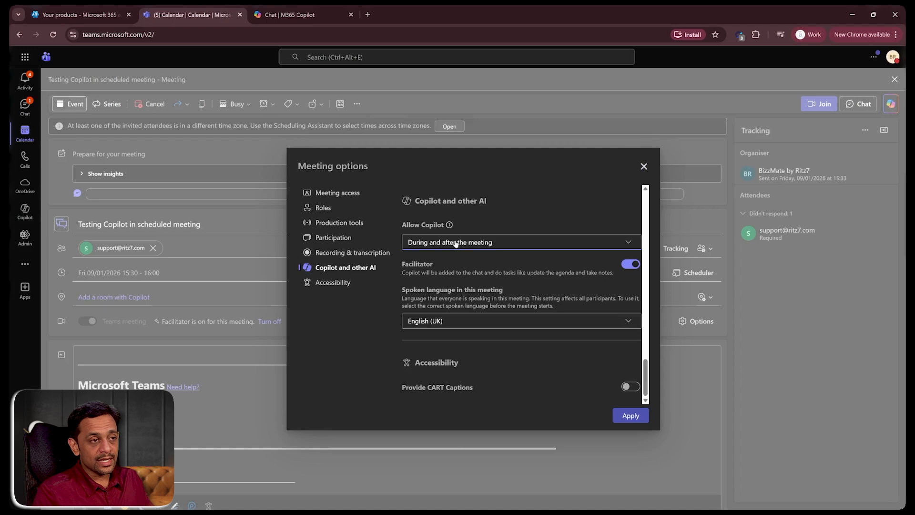
click(644, 166)
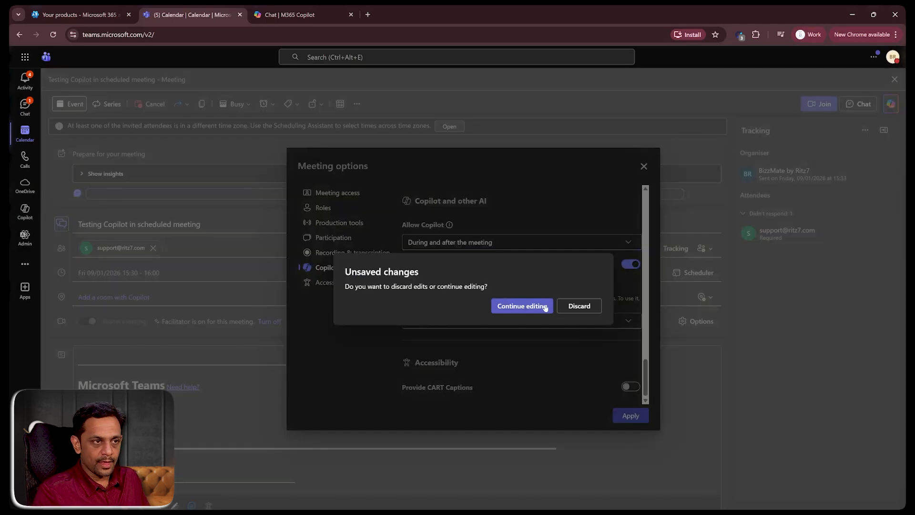
click(577, 306)
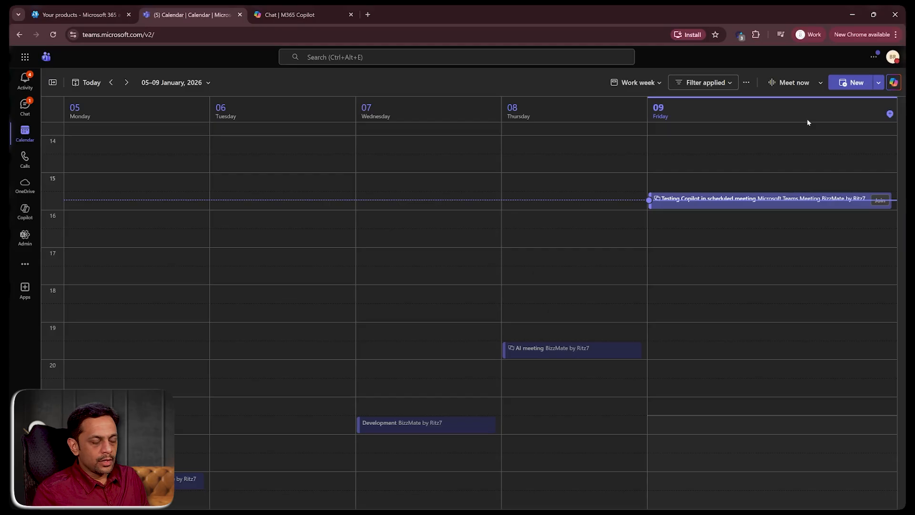
- Open Copilot beside the calendar and ask "When is my next meeting?"
click(893, 83)
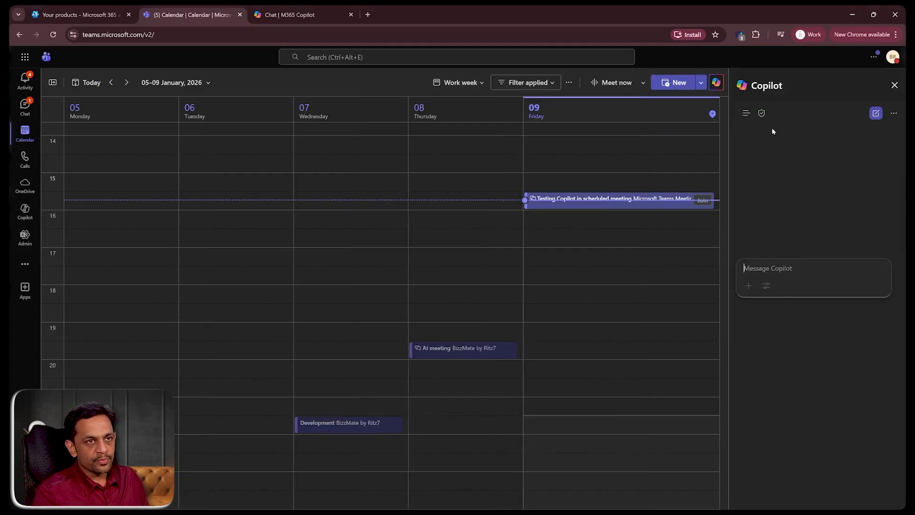
click(778, 281)
text(Wh)
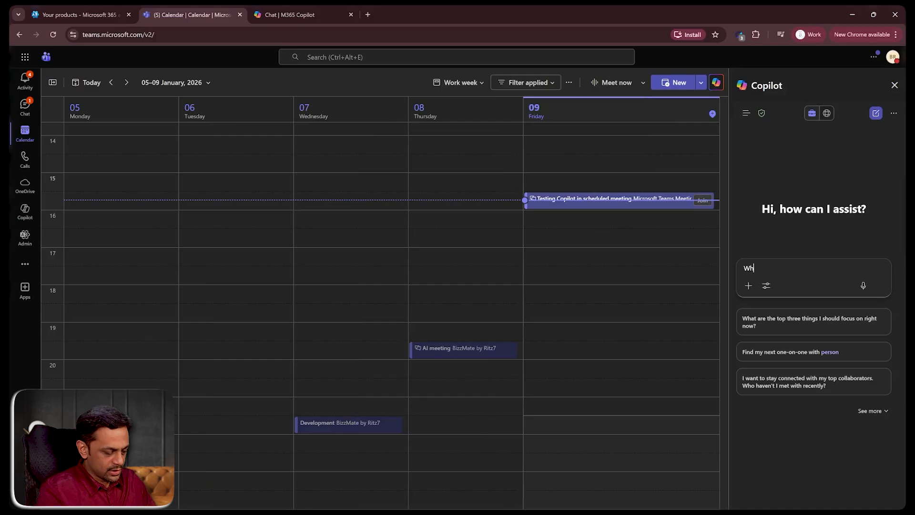
text(en is  my next meeting?)
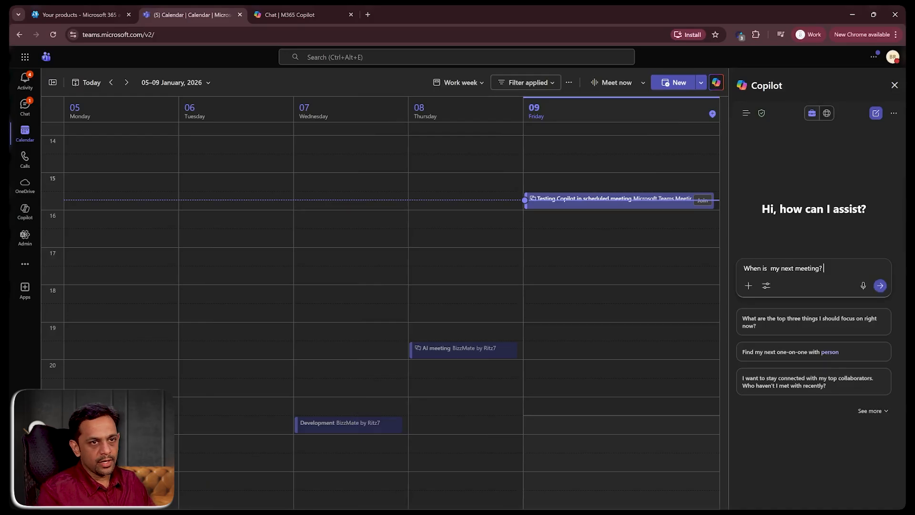
key(Return)
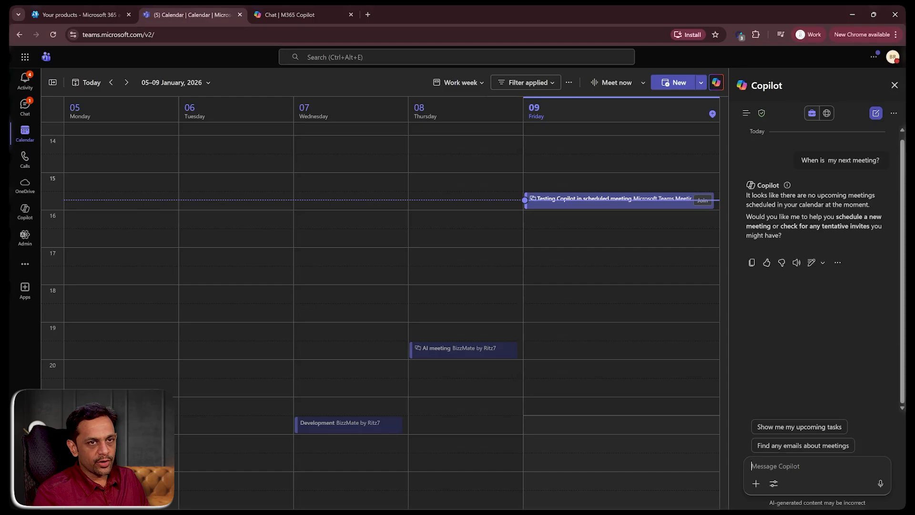
- In next week, schedule a Teams meeting titled as a call with one contact on 14/01/2026, 17:00–18:00
click(127, 82)
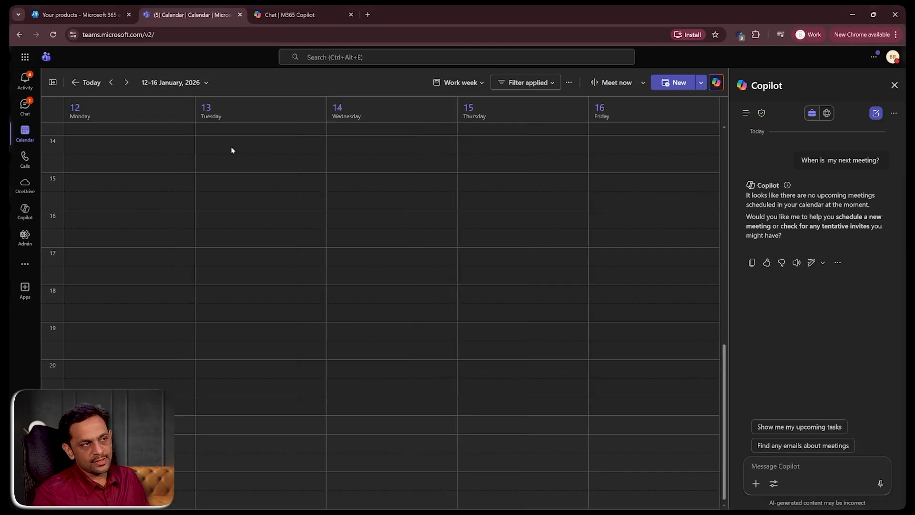
click(394, 265)
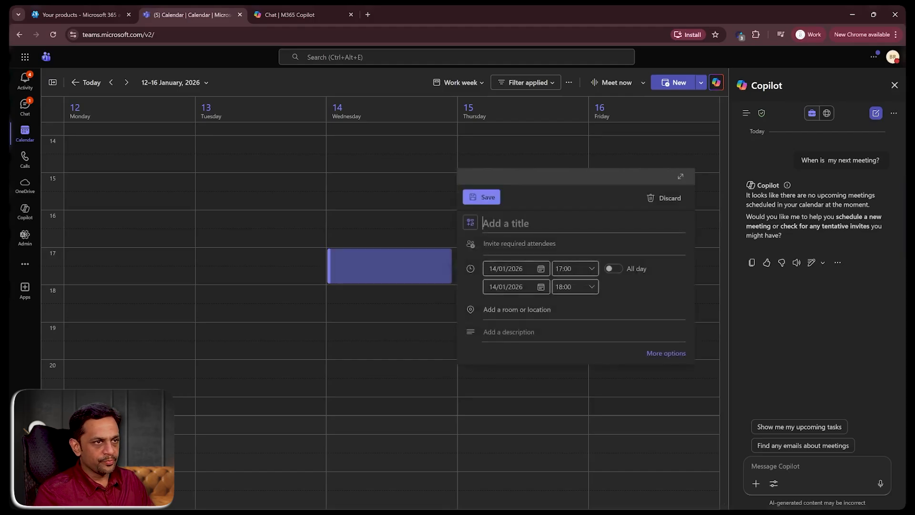
text(Call with Ra)
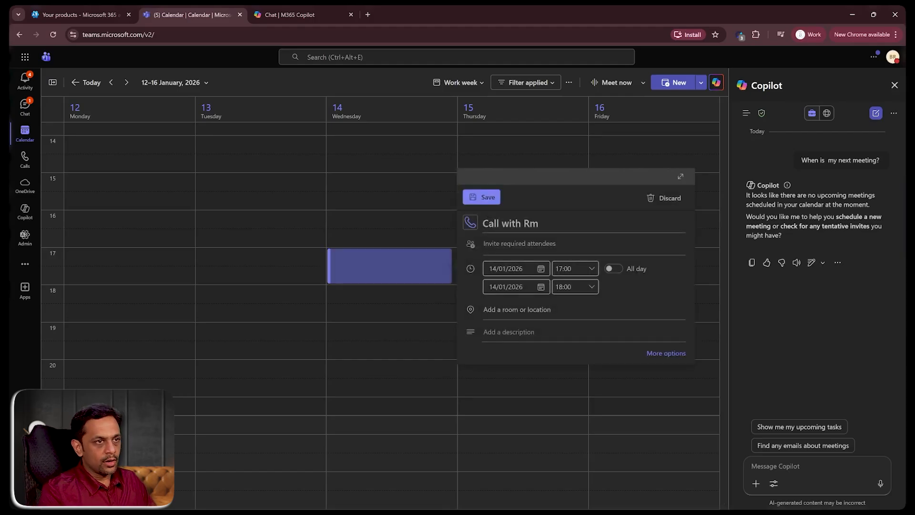
text(m)
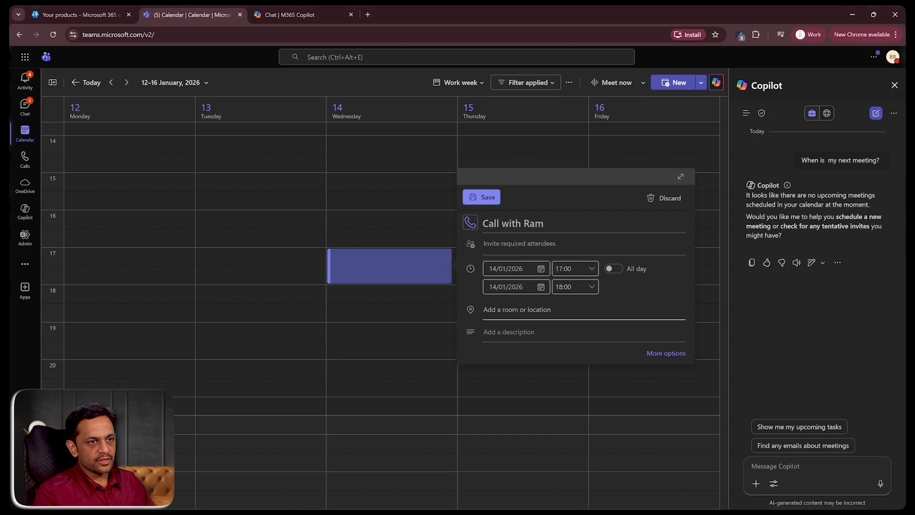
click(659, 353)
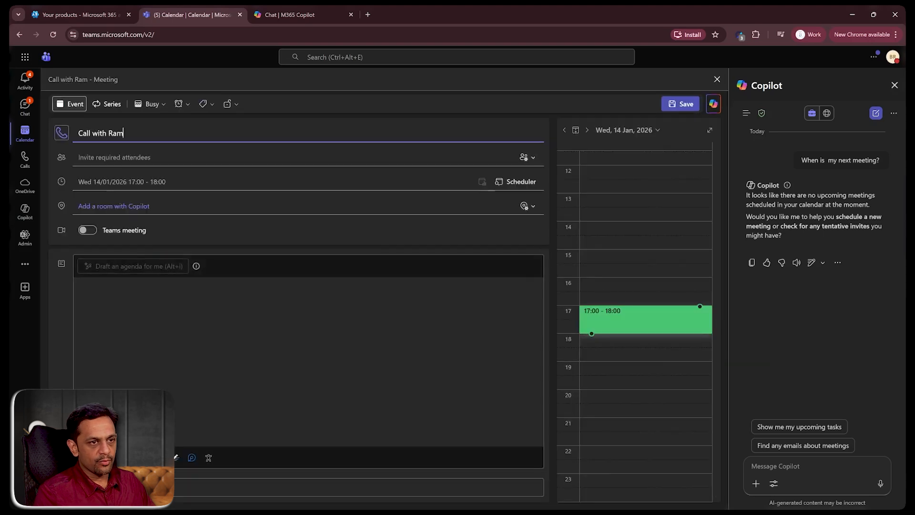
click(92, 231)
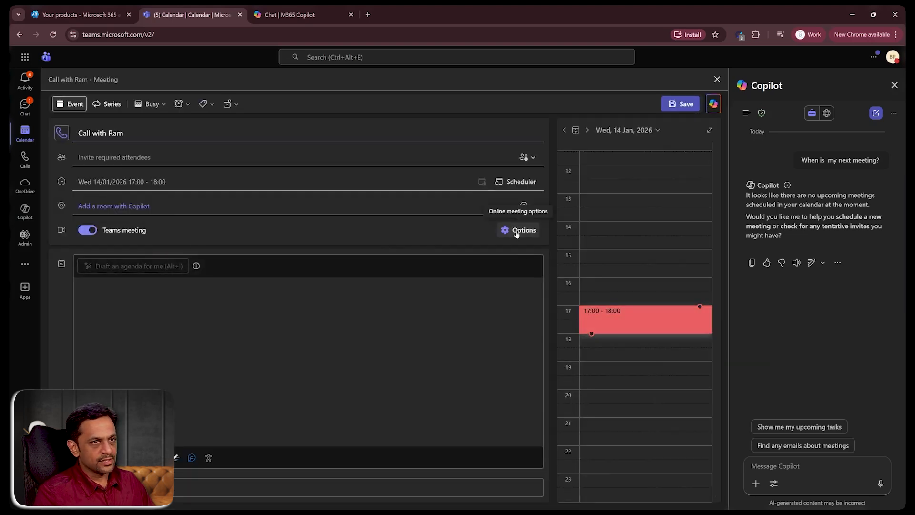
click(681, 104)
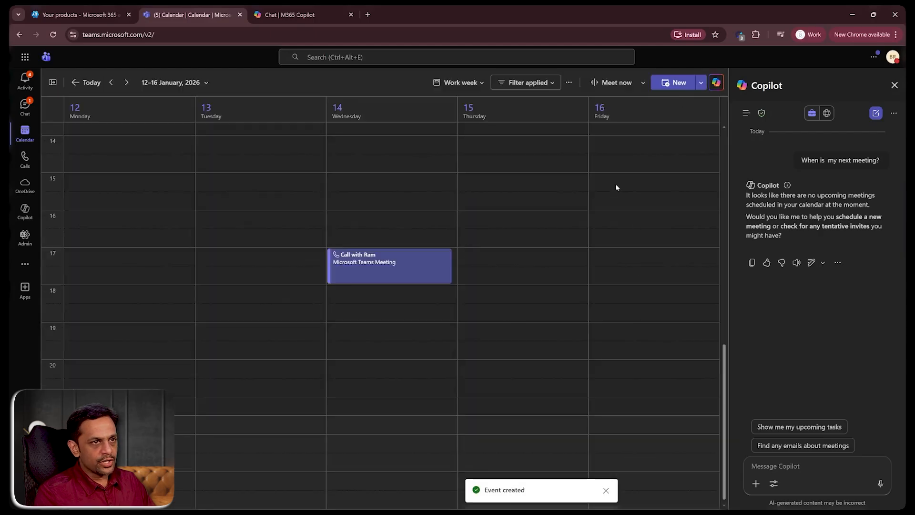
- Schedule a second Teams meeting titled as a call with another contact on 16/01/2026, 15:30–16:30
drag(616, 192, 621, 223)
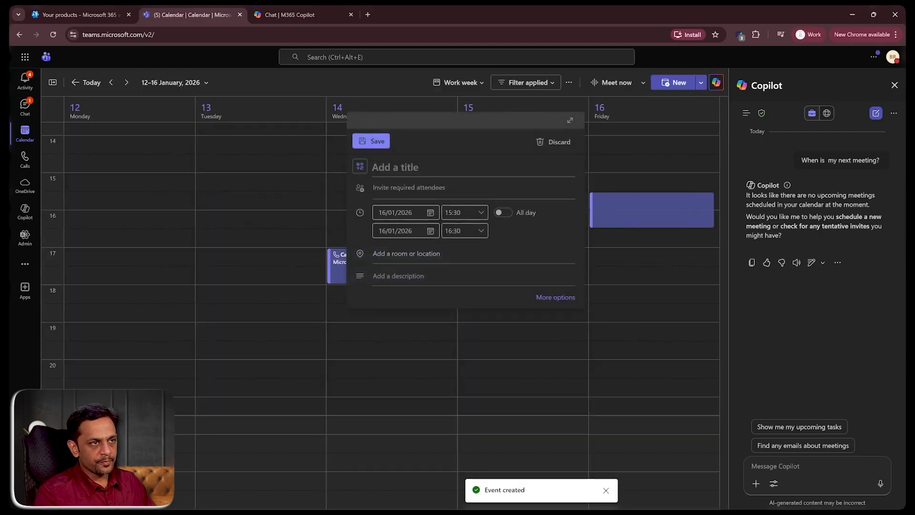
text(Call with Sam)
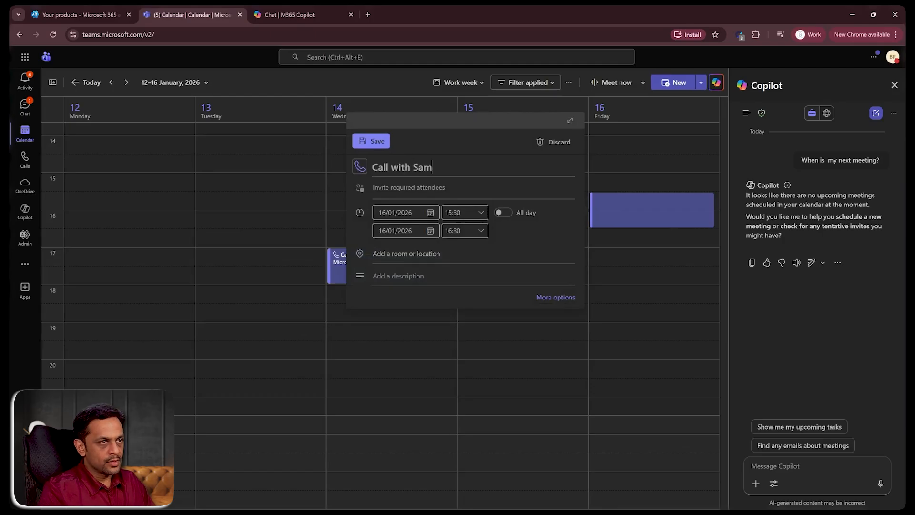
click(556, 297)
click(110, 233)
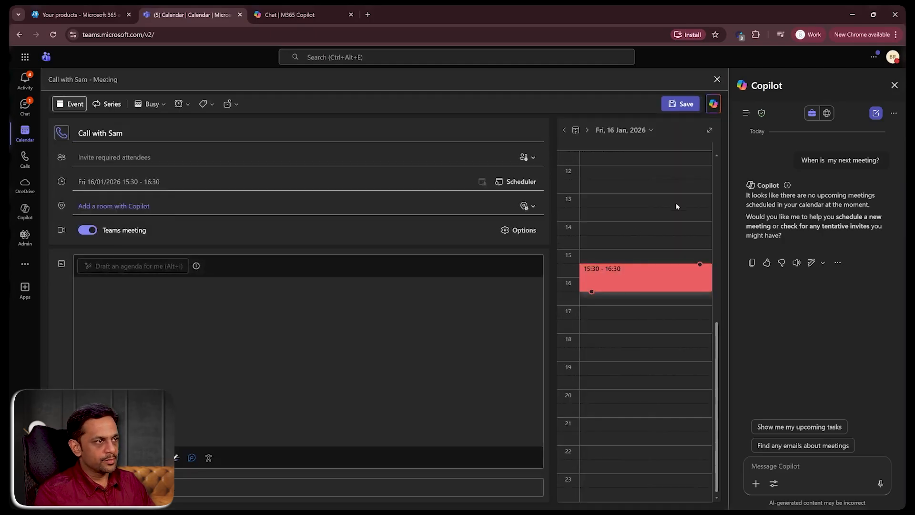
click(682, 104)
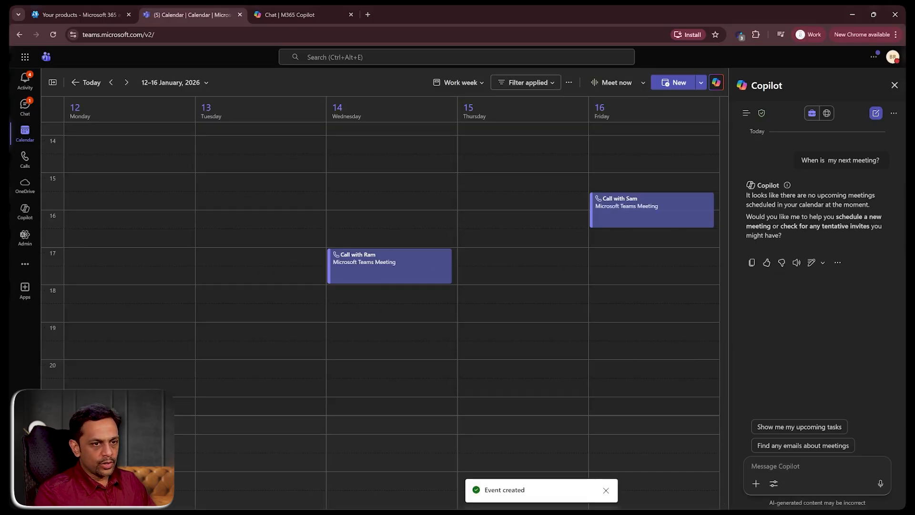
- Ask Copilot "When is my next meeting?" again and read through its answer
click(775, 466)
text(When is)
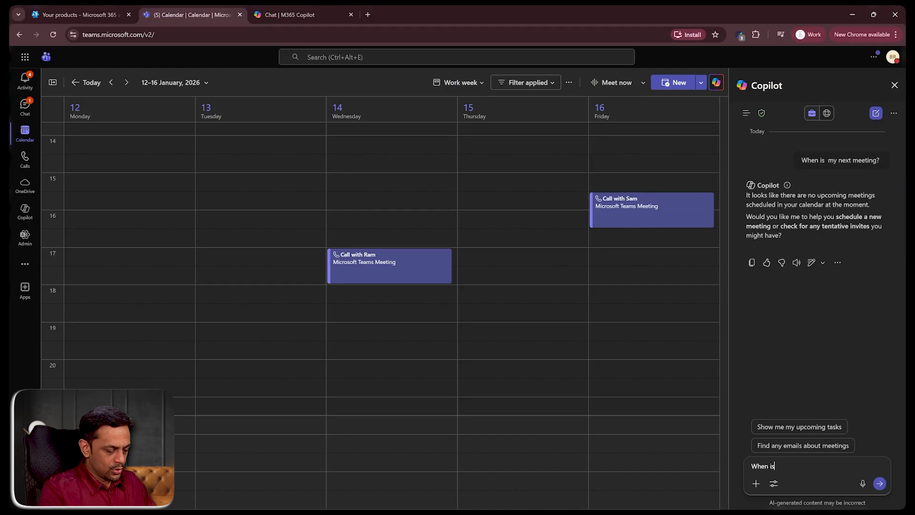
text( my next meeting?)
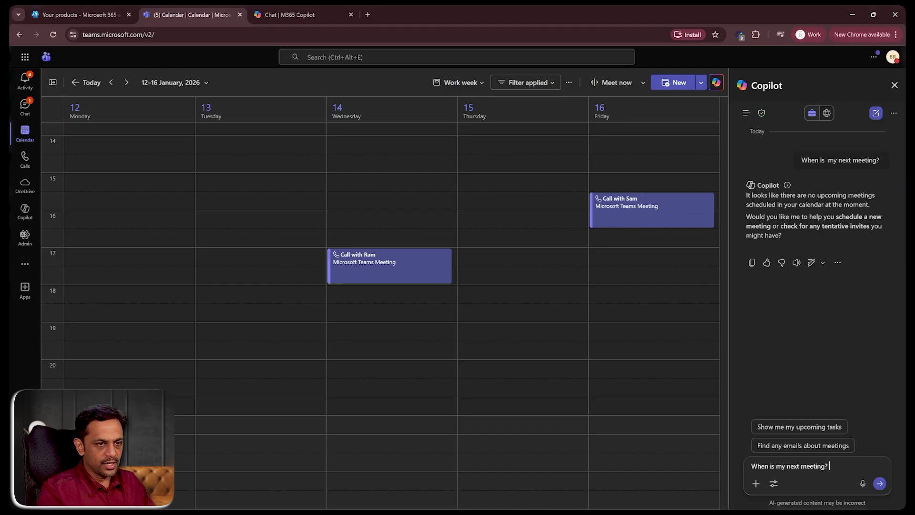
key(Return)
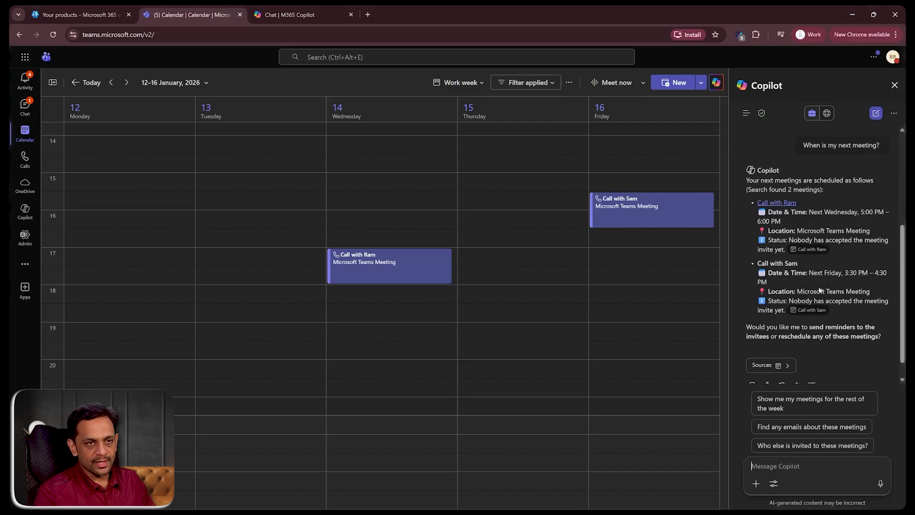
scroll(802, 280, down, 1)
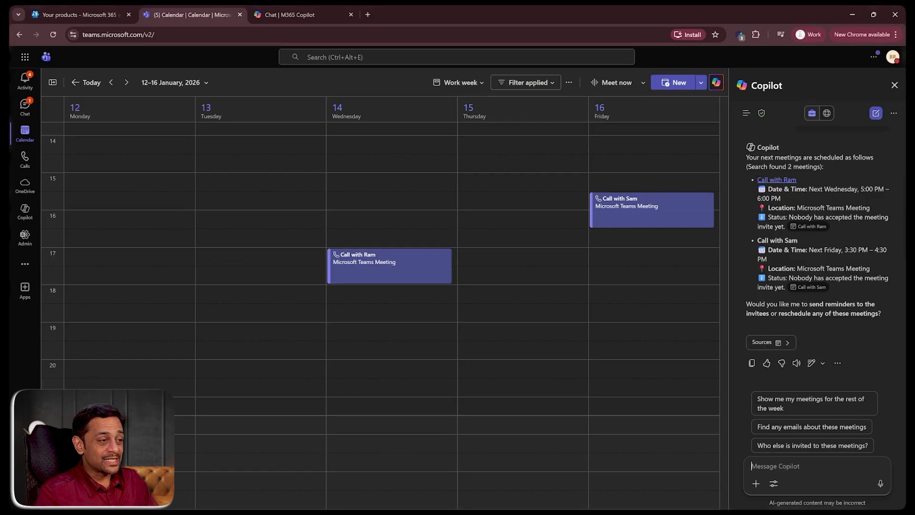
- Ask Copilot when the next meeting with the second contact is
text(When is my)
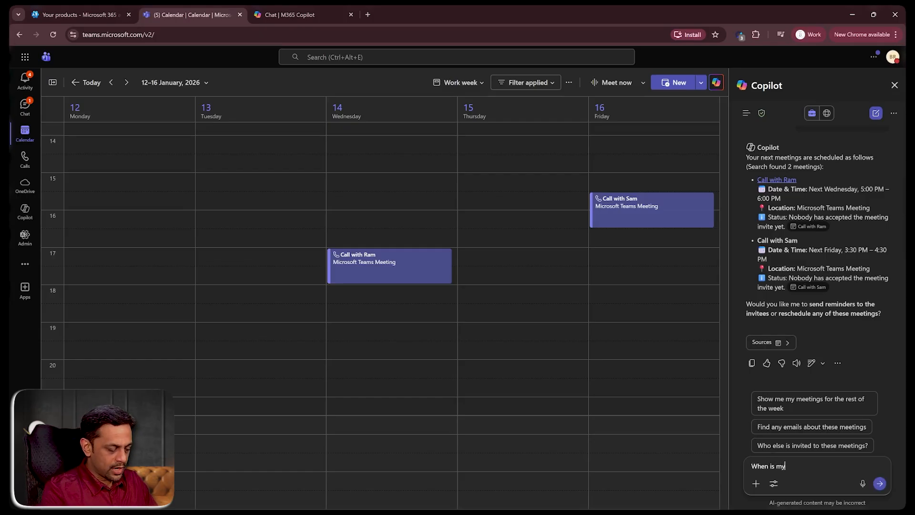
text( next meet)
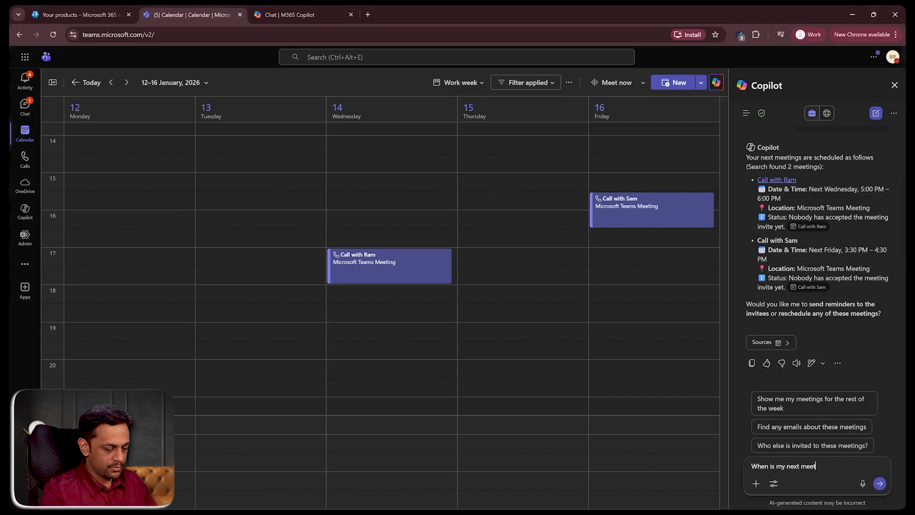
text(ing with Sam?)
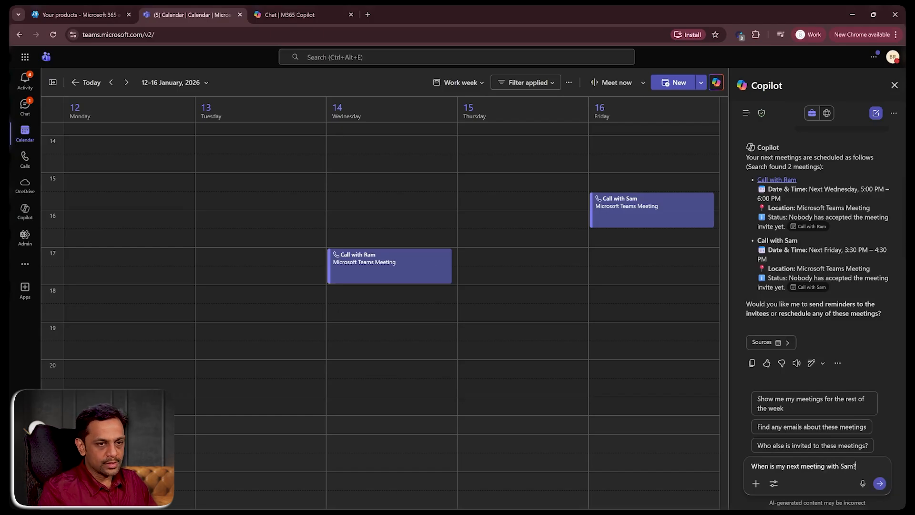
key(Return)
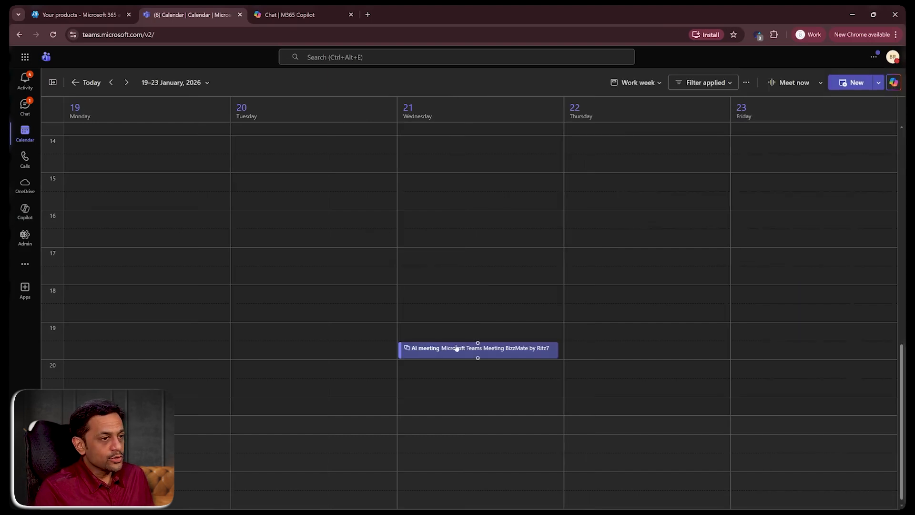
- Open the AI meeting on 21 January and view its agenda and notes, then close it
click(459, 351)
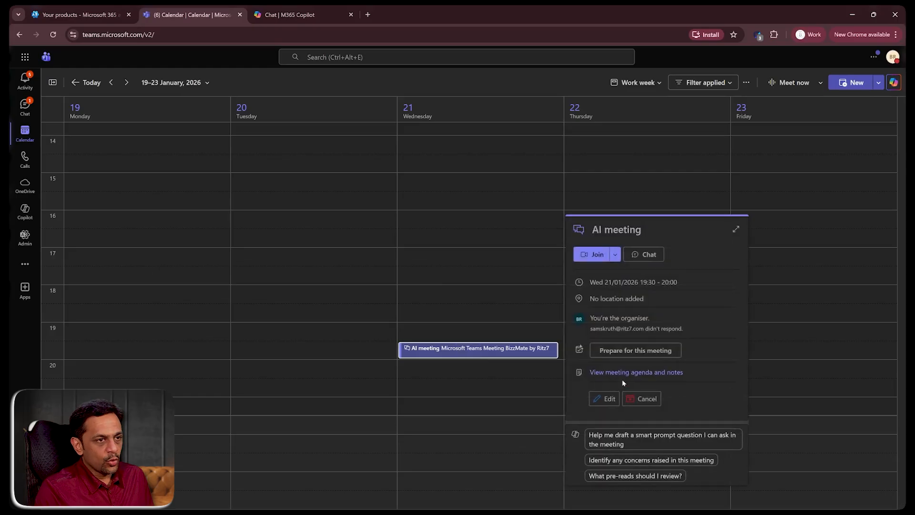
click(623, 375)
scroll(397, 312, down, 2)
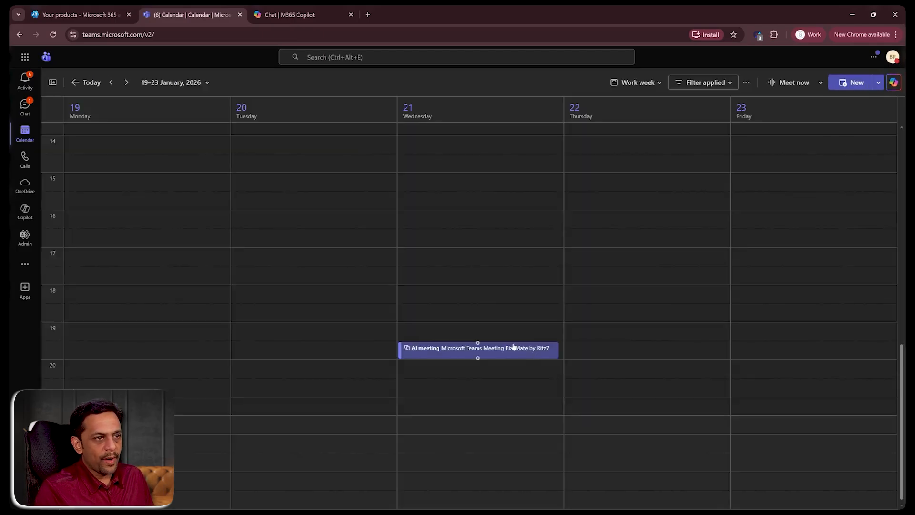
click(514, 347)
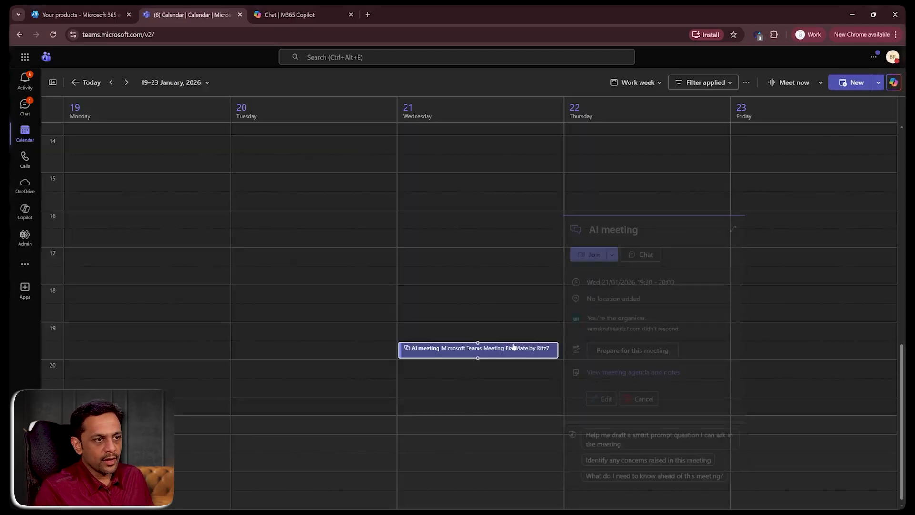
- Have Copilot prepare you for the AI meeting and read through its preparation guide
click(628, 350)
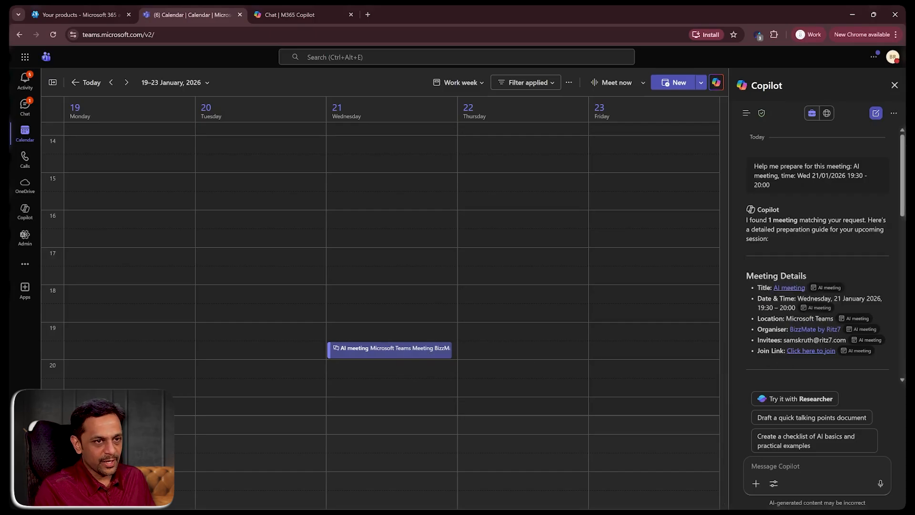
scroll(802, 351, down, 3)
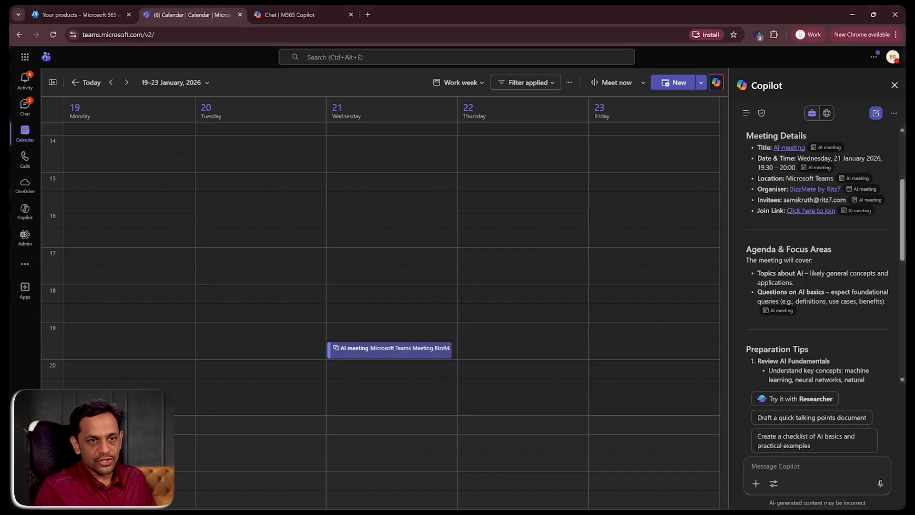
scroll(763, 306, down, 2)
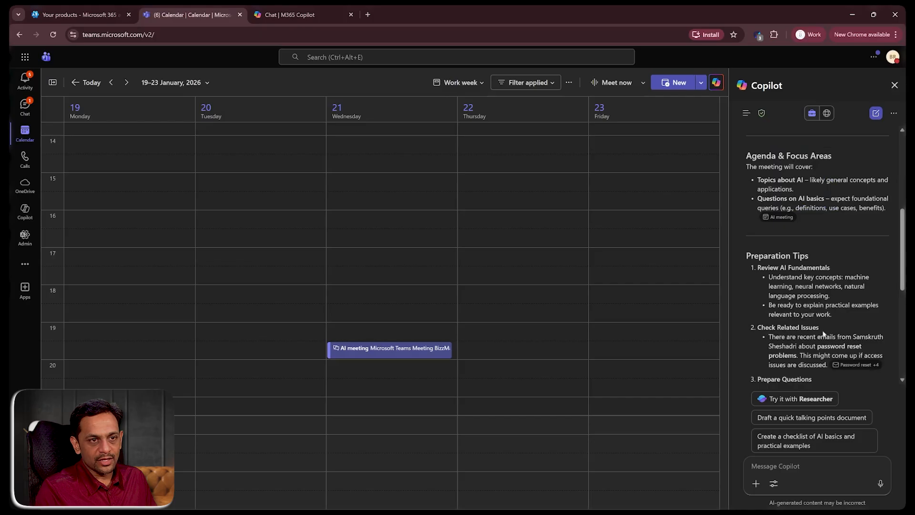
scroll(823, 334, down, 4)
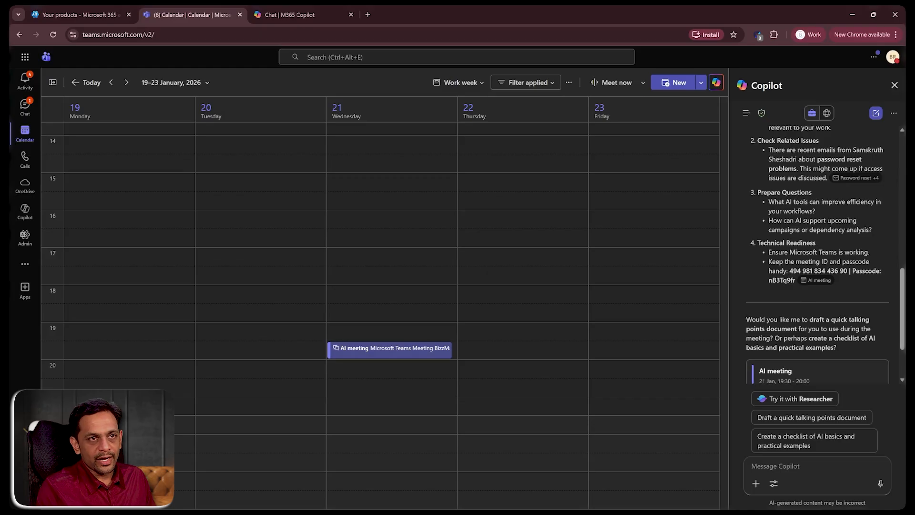
scroll(817, 253, down, 2)
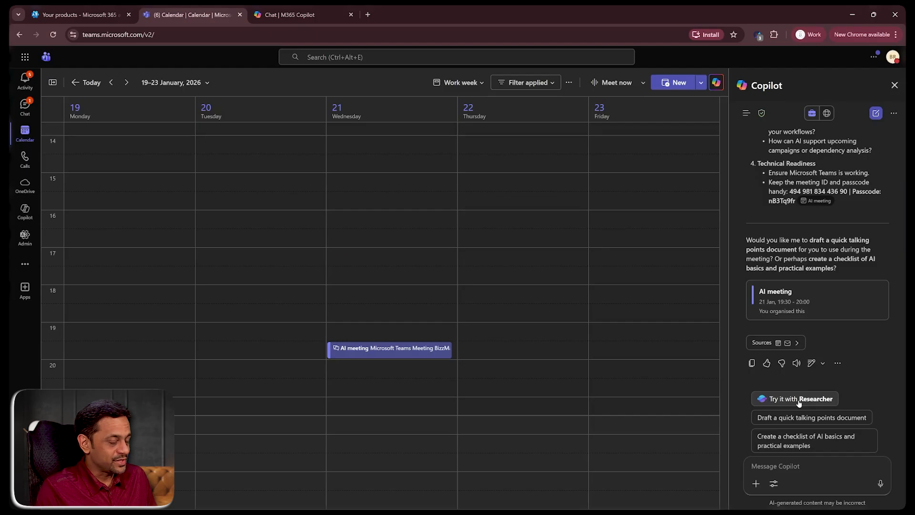
- Rerun the AI meeting preparation prompt with Researcher
mouse_move(801, 228)
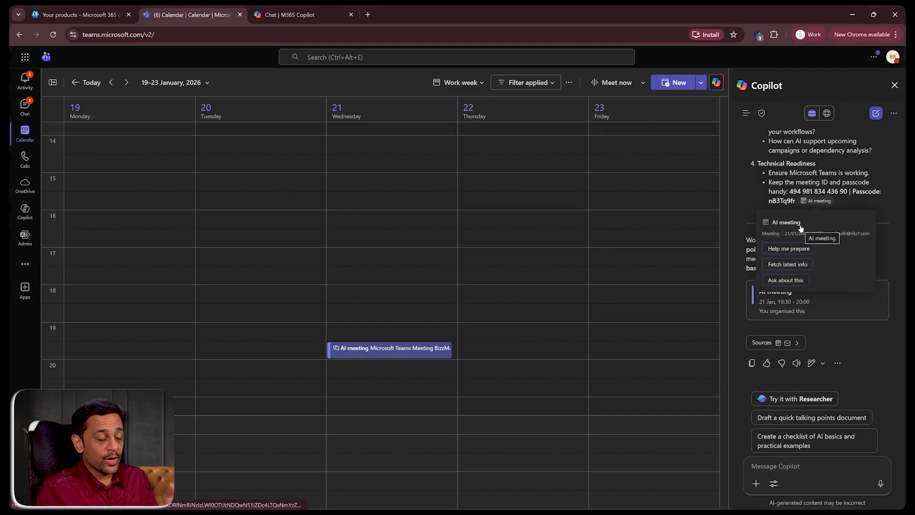
click(793, 399)
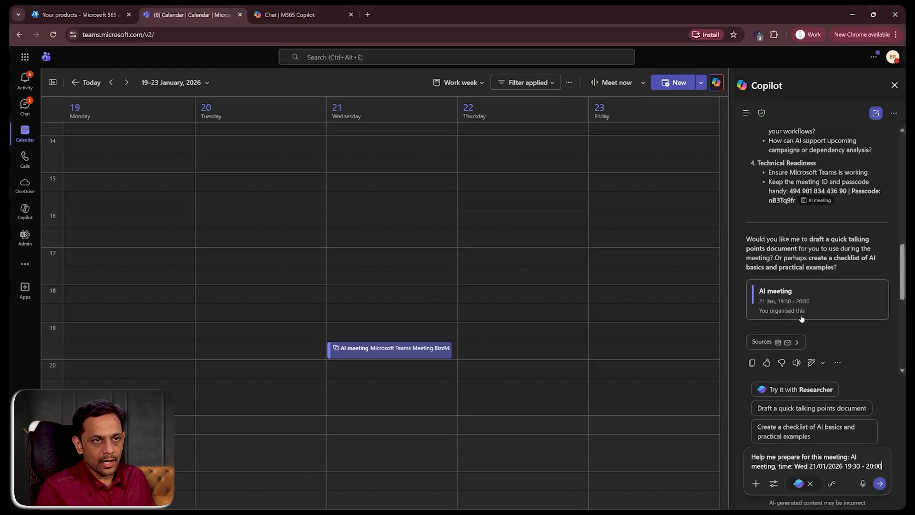
scroll(802, 318, up, 10)
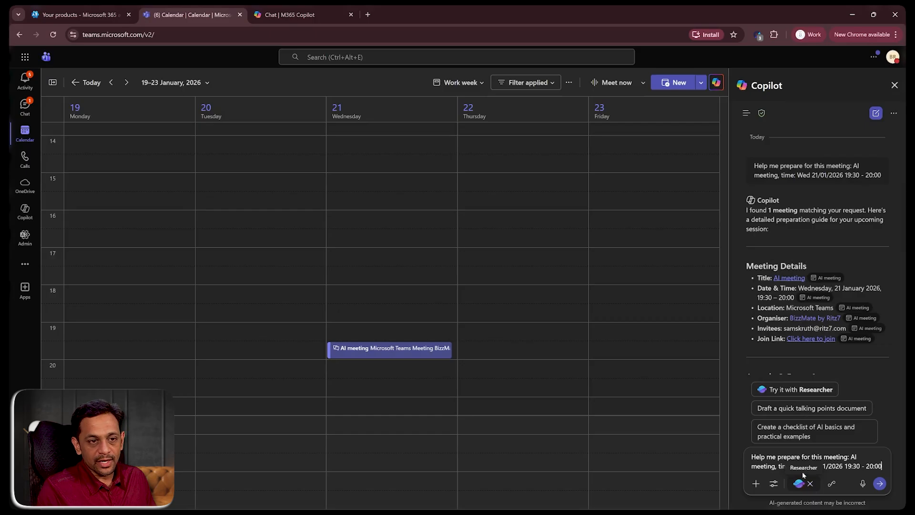
click(879, 483)
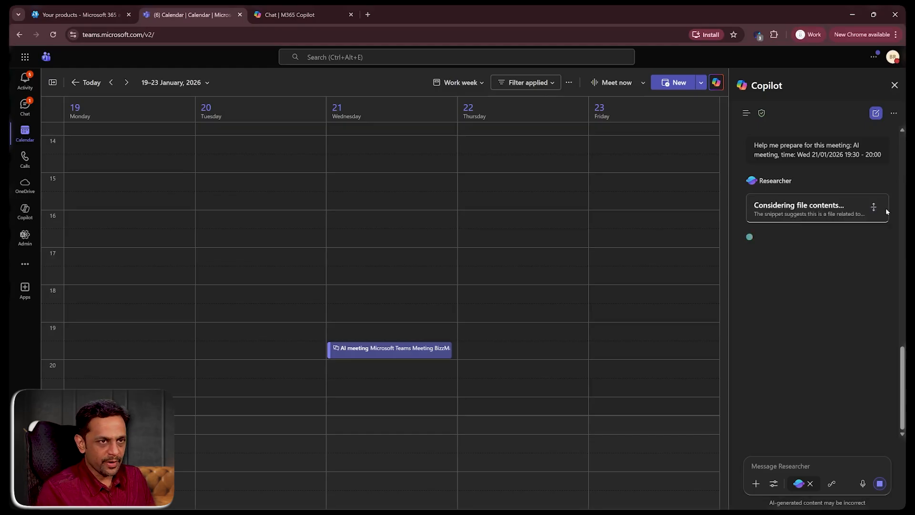
- Check the Researcher's progress, then open the Copilot chat in the full Copilot app
click(874, 207)
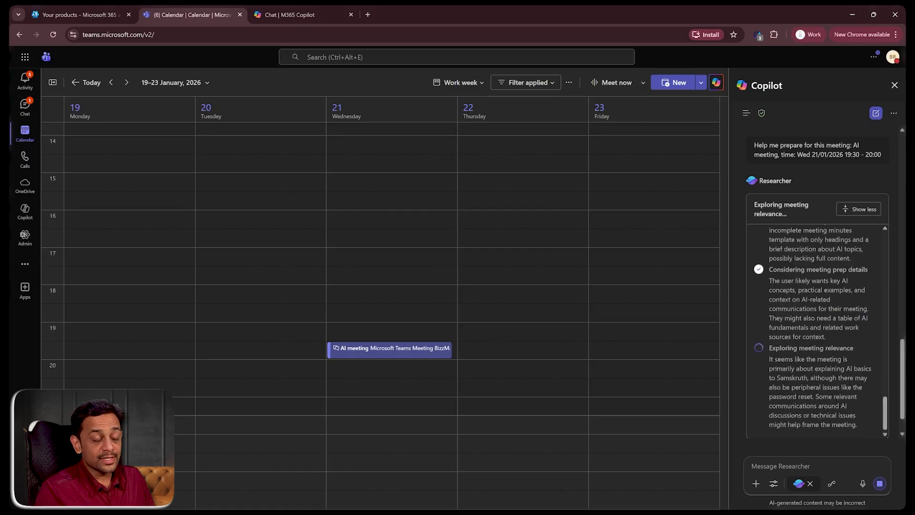
click(864, 209)
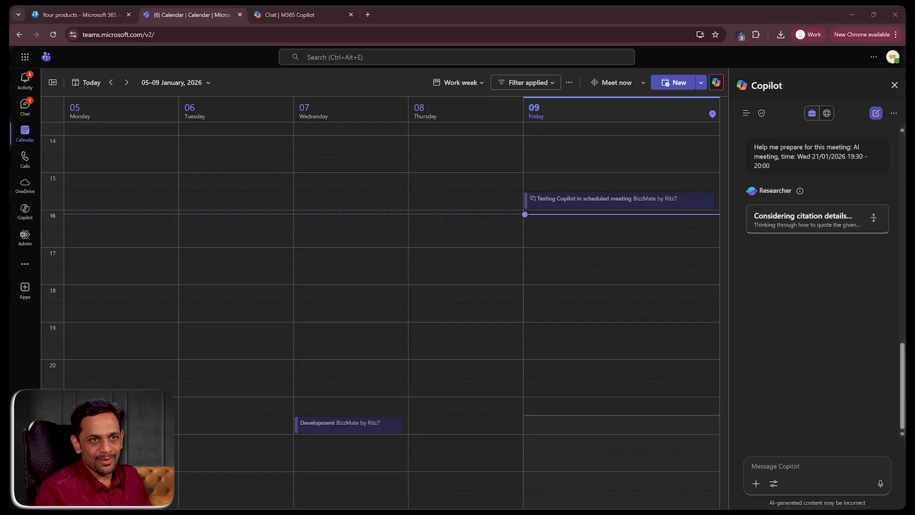
click(894, 115)
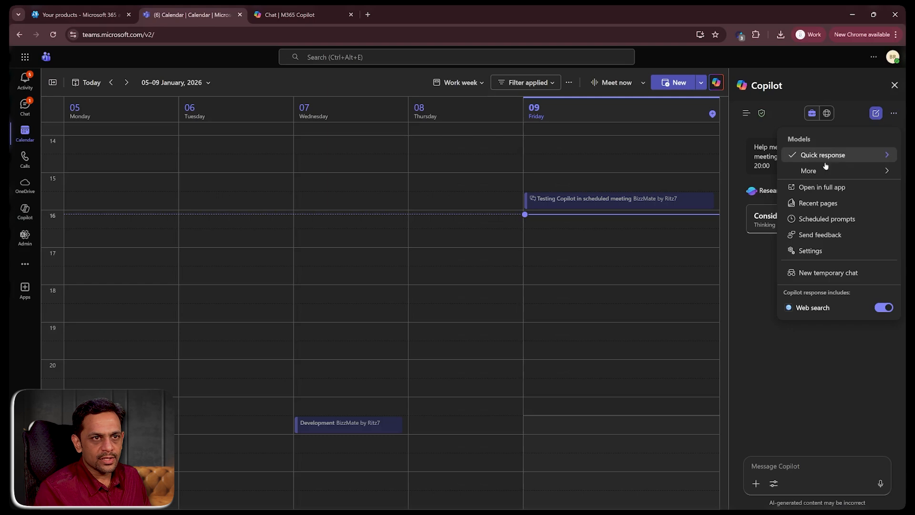
click(820, 188)
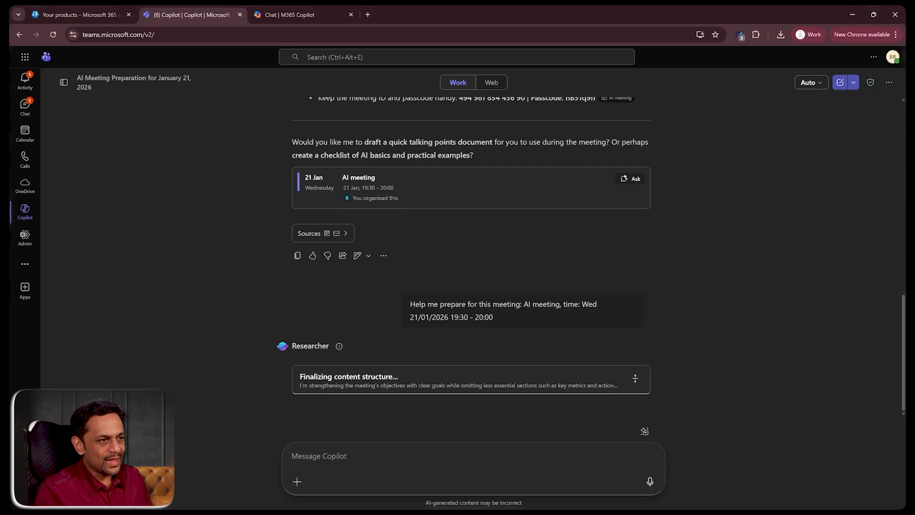
- Start a new Copilot chat, attach the cloud file "Discussion on business strategies", and preview it
click(840, 84)
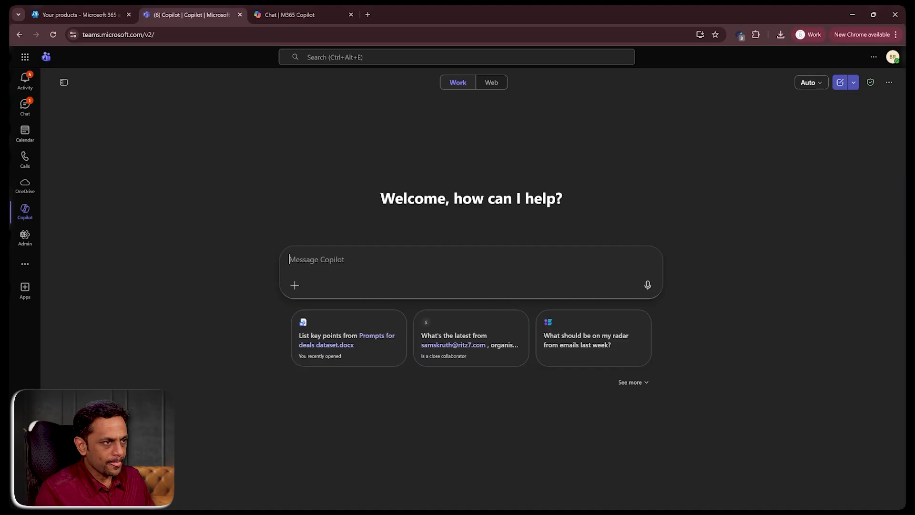
click(295, 285)
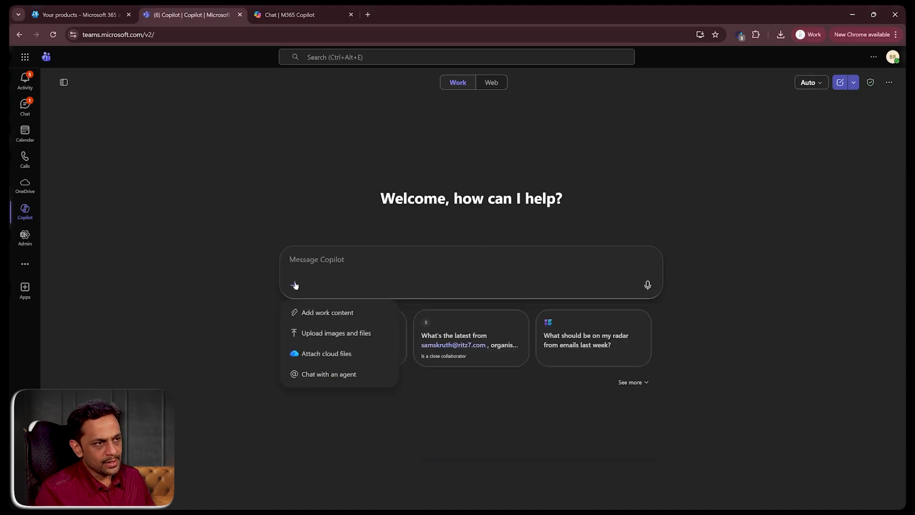
click(319, 355)
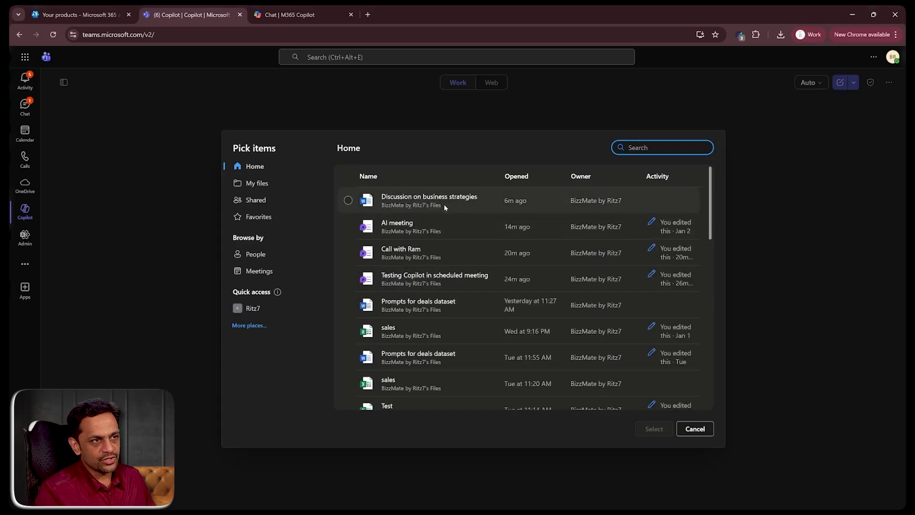
click(456, 208)
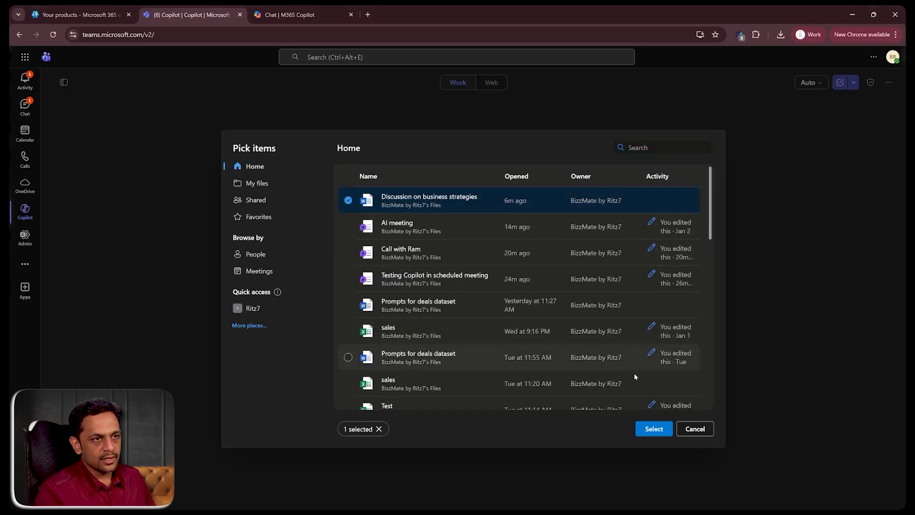
click(657, 429)
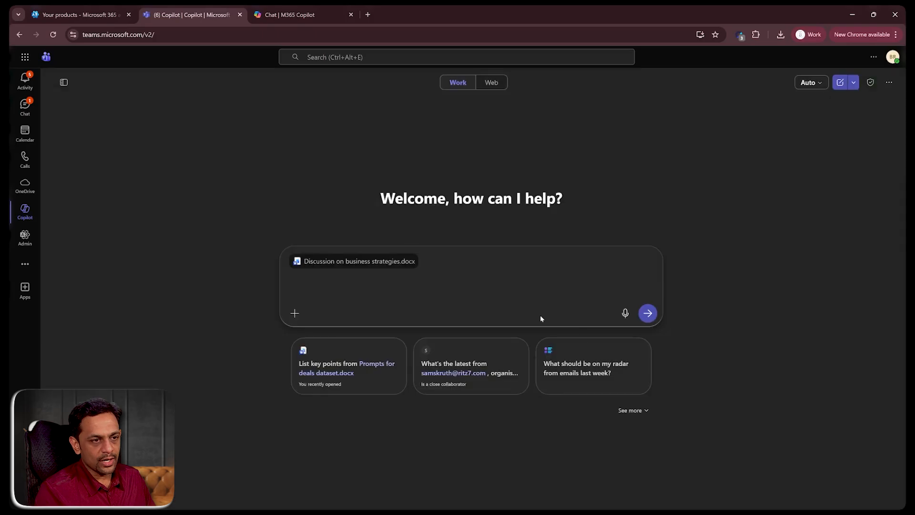
click(367, 262)
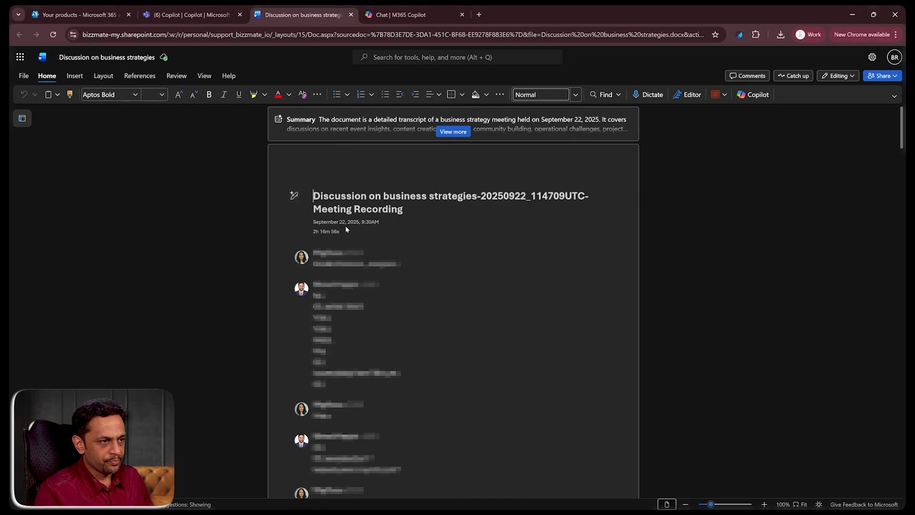
click(351, 15)
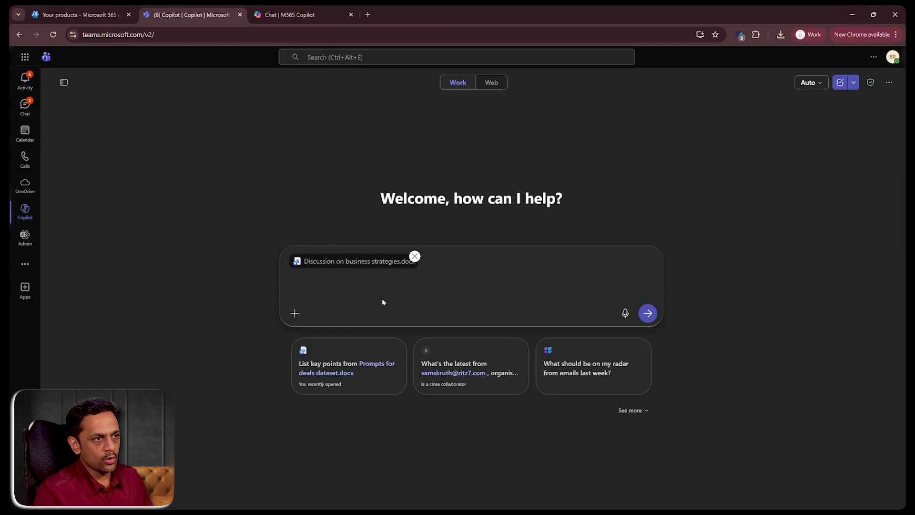
- Ask Copilot "What was the discussion during this meeting? Summarize in less than 500 words"
click(305, 288)
text(What)
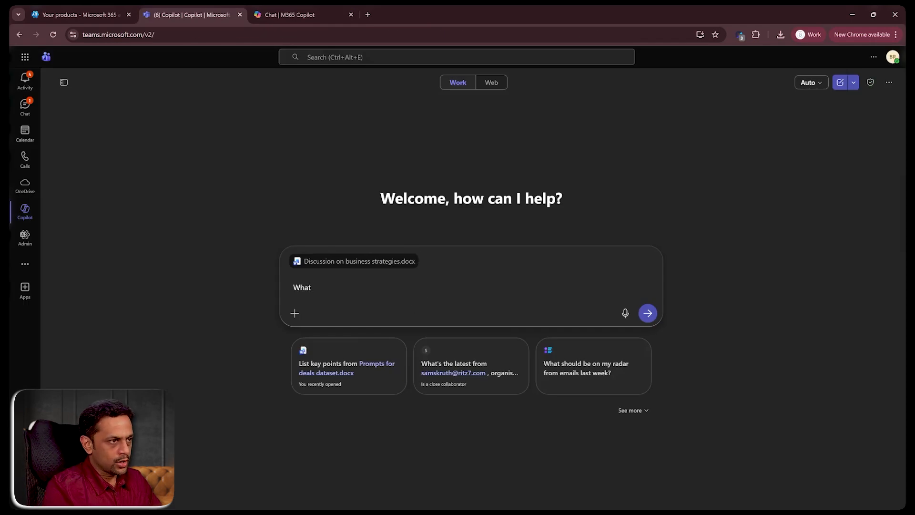
text( was the discussion during t)
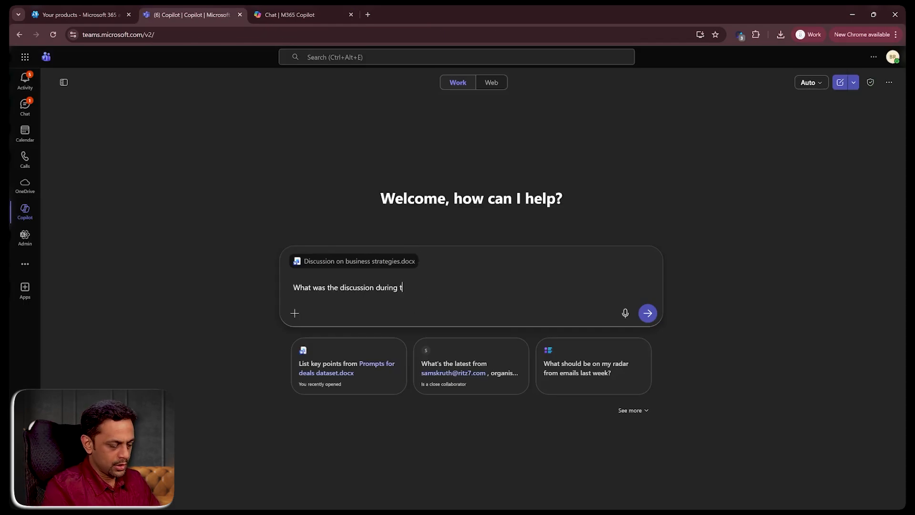
text(his meeting? Summarize in )
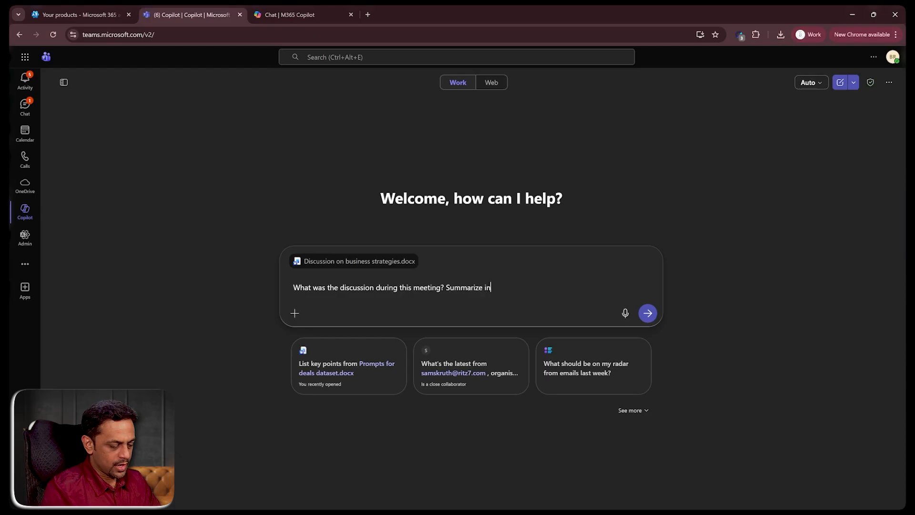
text(less than)
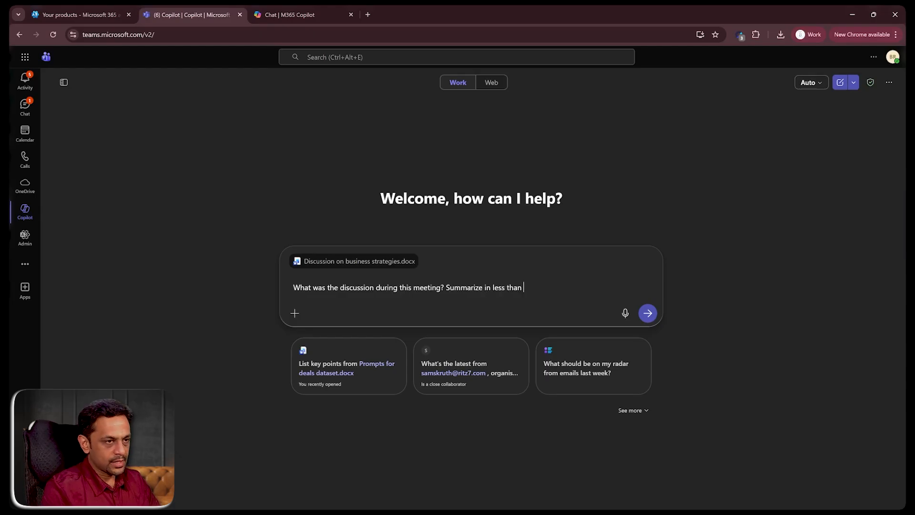
text( 500 words.)
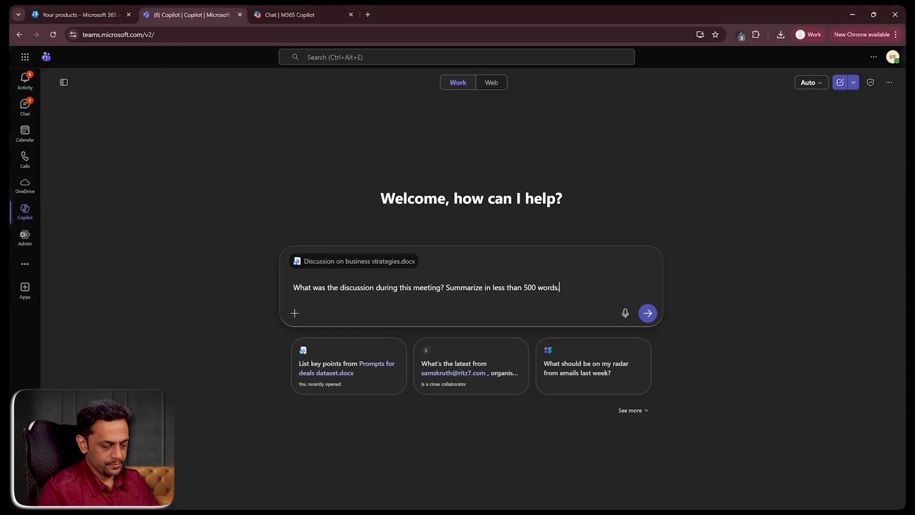
key(Return)
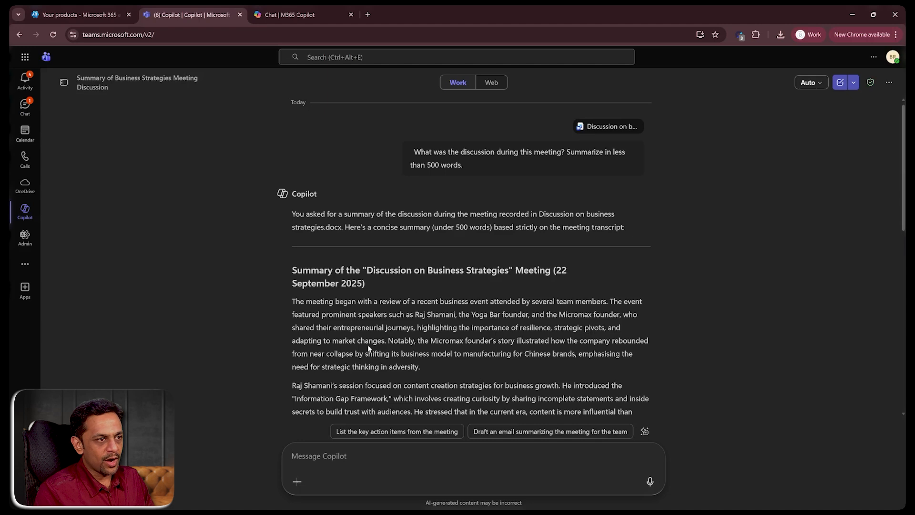
- Read the summary and copy the phrase "Information Gap Framework" into the message box
scroll(368, 349, down, 2)
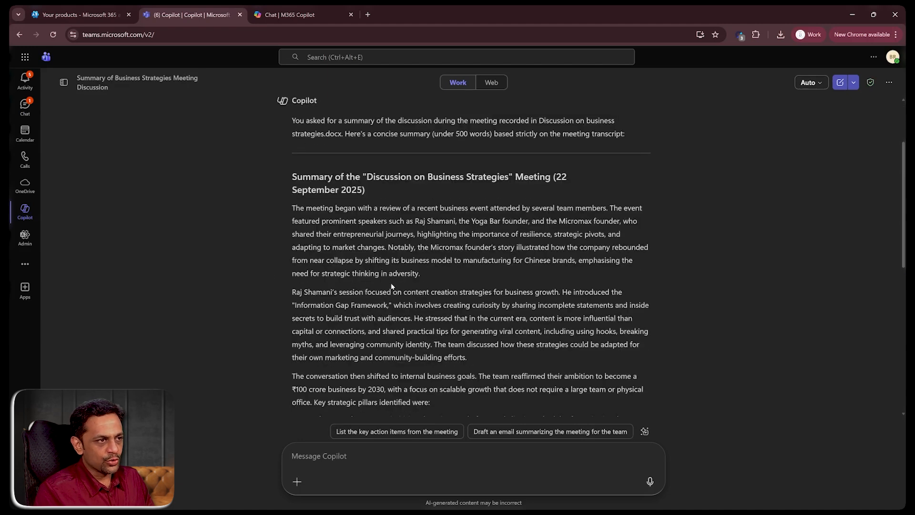
scroll(392, 286, down, 2)
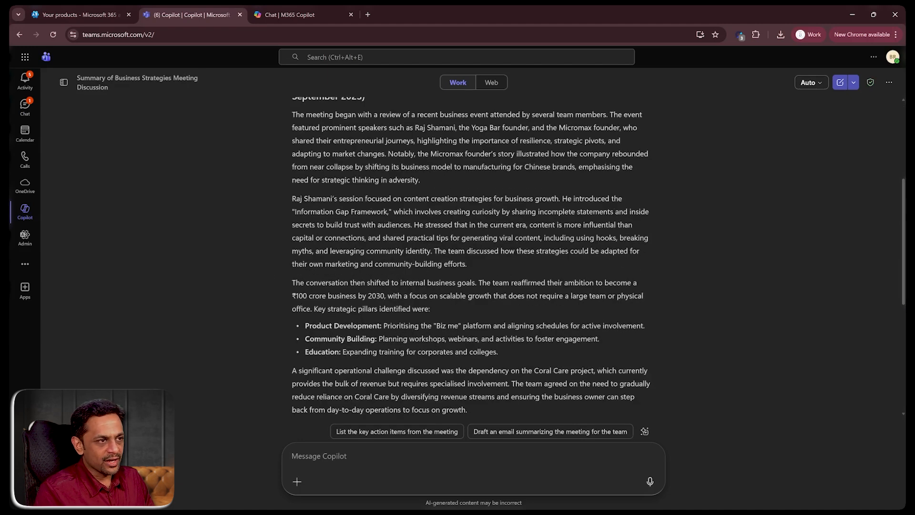
scroll(472, 262, up, 4)
click(593, 132)
click(298, 15)
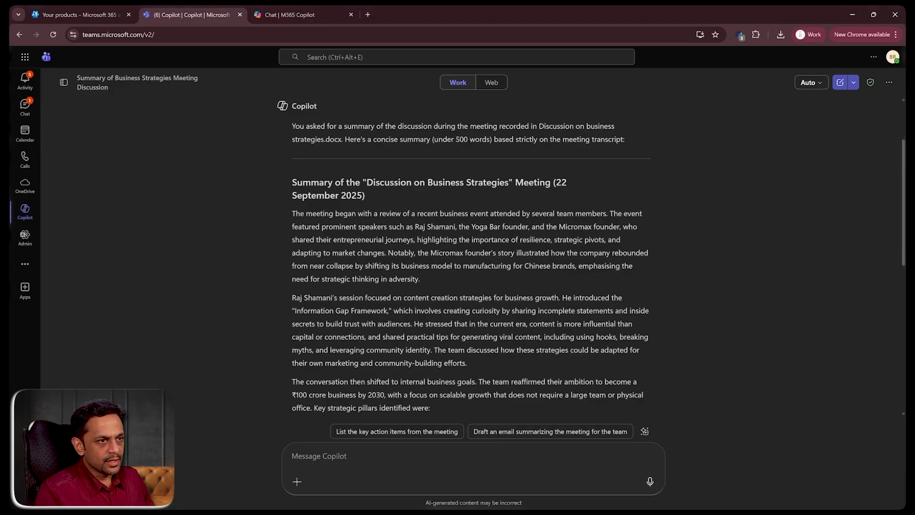
drag(294, 310, 388, 311)
key(ctrl+c)
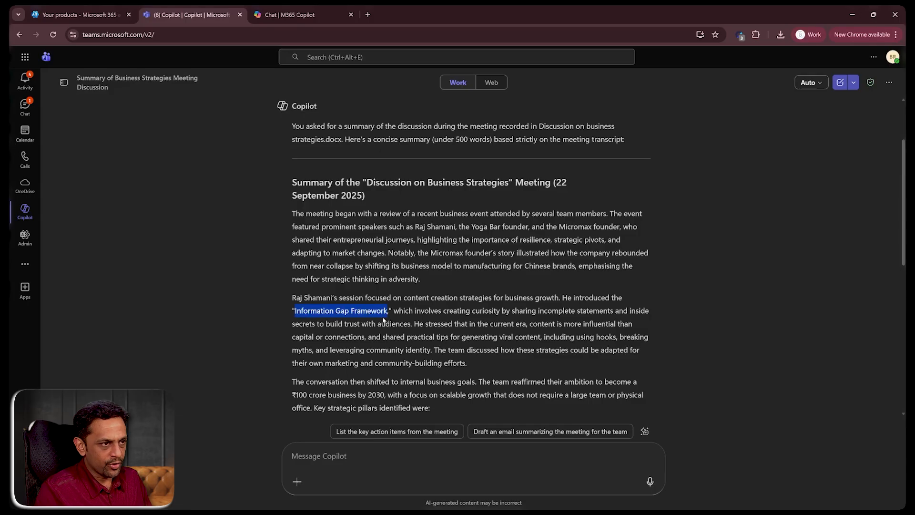
click(337, 455)
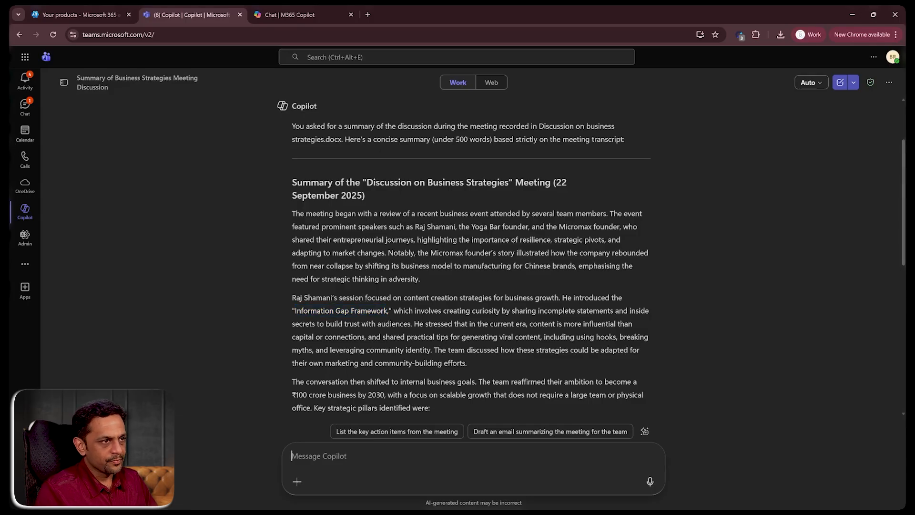
key(ctrl+v)
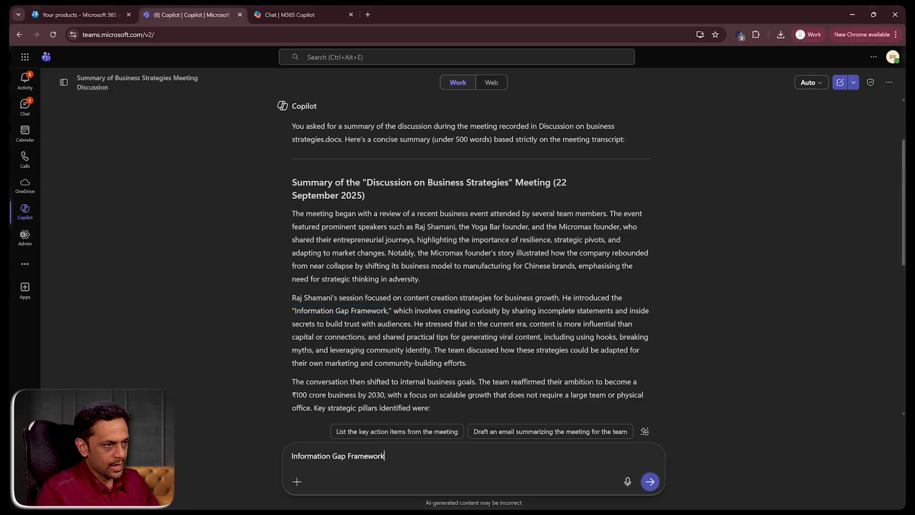
- Ask Copilot "Who in the meeting was speaking about "Information Gap Framework"?"
text(Who in the)
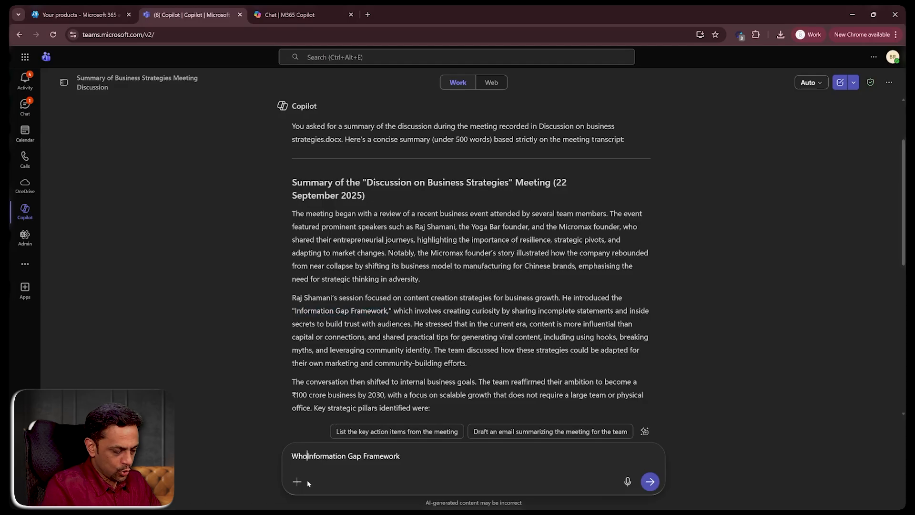
text( meeting was s)
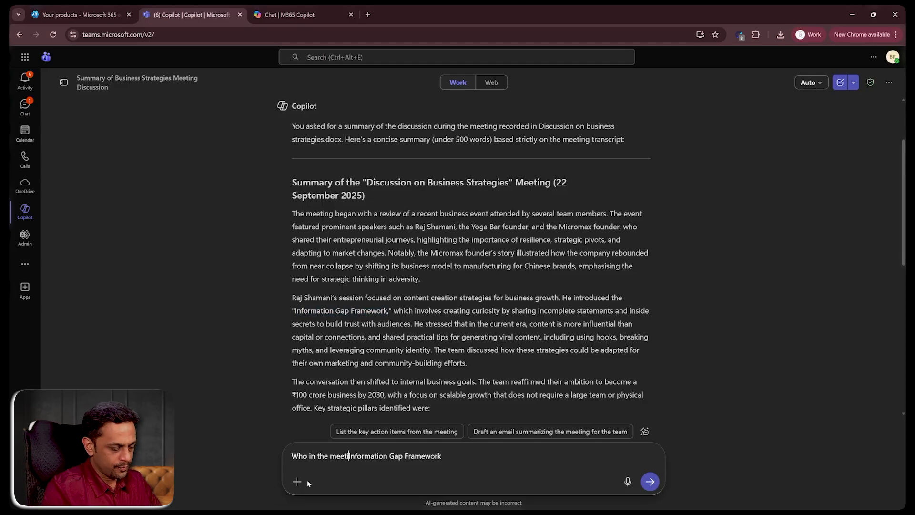
text(peaking abo)
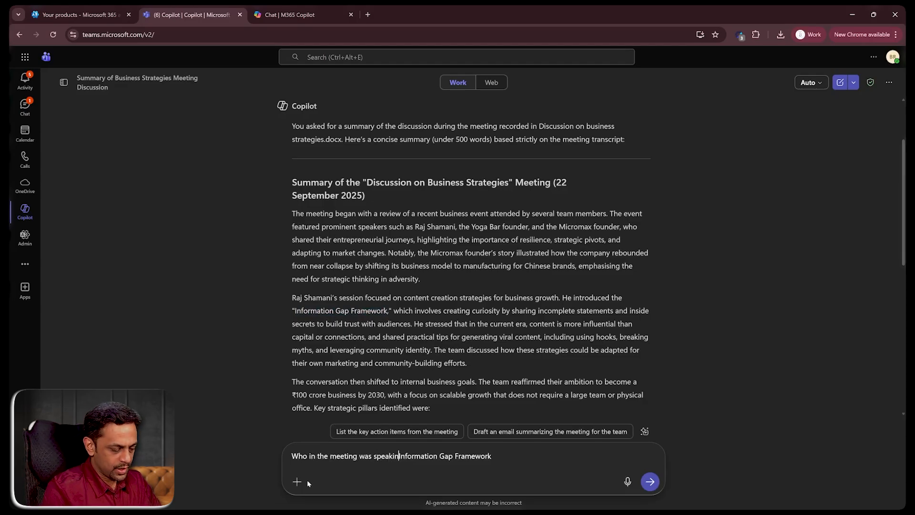
text(ut ")
key(Right)
key(Right)
key(Right)
key(Right)
key(Right)
key(Right)
key(Right)
key(Right)
key(Right)
key(Right)
key(Right)
key(Right)
key(Right)
key(Right)
key(Right)
key(Right)
key(Right)
key(Right)
key(Right)
key(Right)
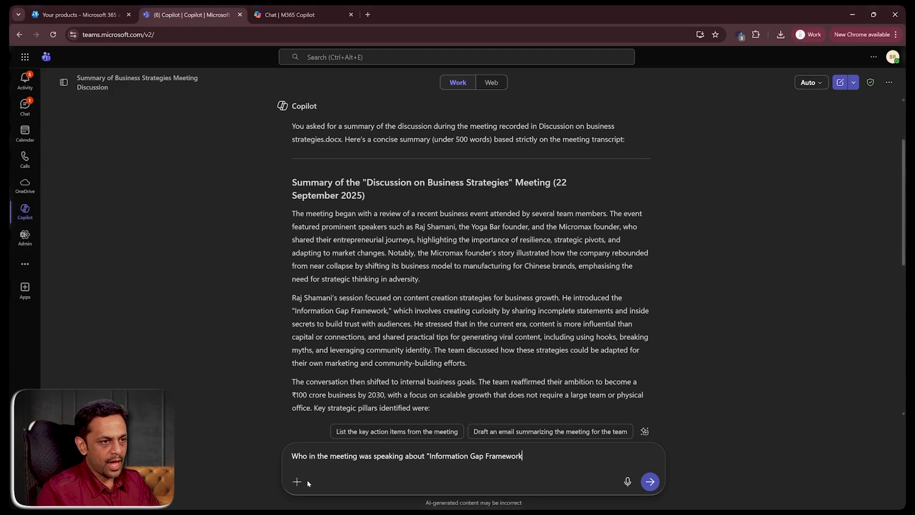
text(" ?)
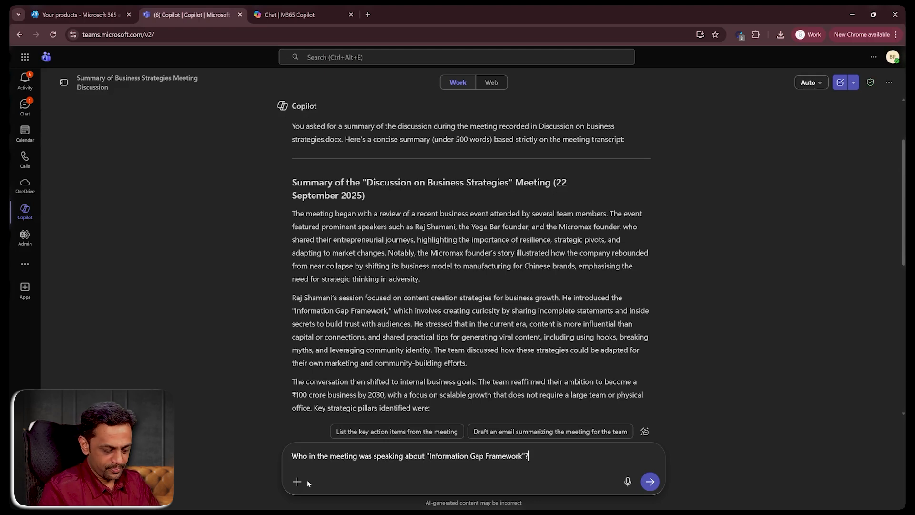
key(Return)
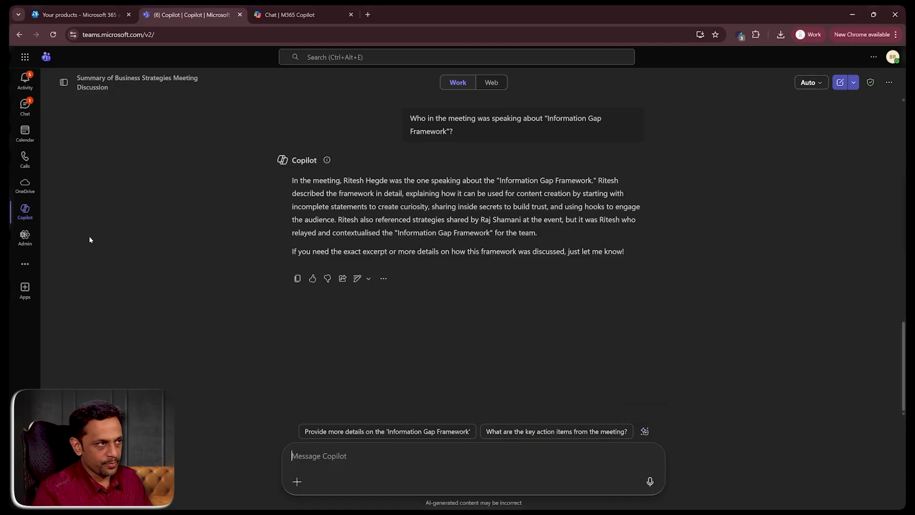
- Reopen the AI Meeting Preparation chat from the chat history and expand its Basic Q&A Expected section
click(65, 84)
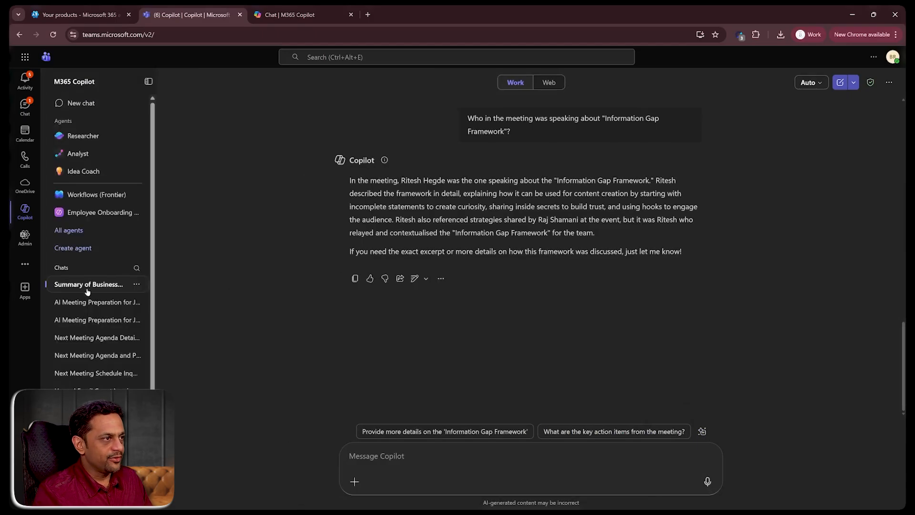
click(59, 302)
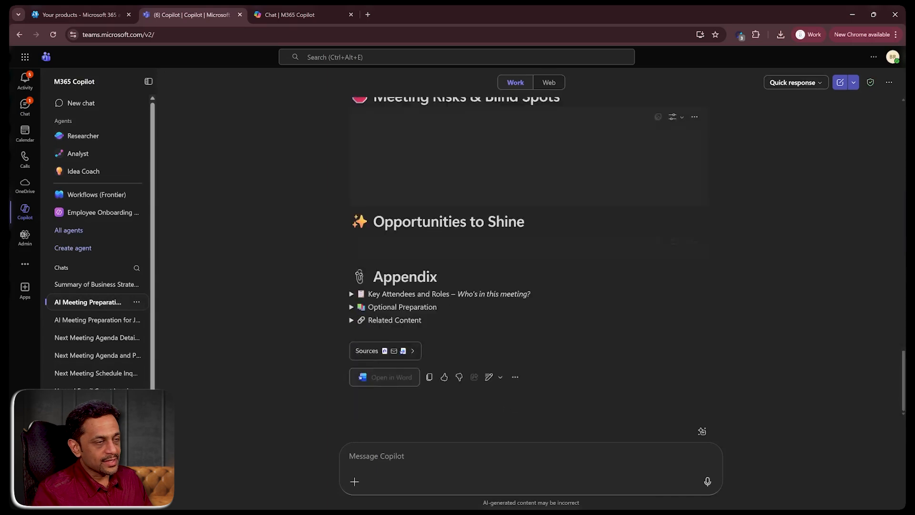
scroll(530, 257, up, 14)
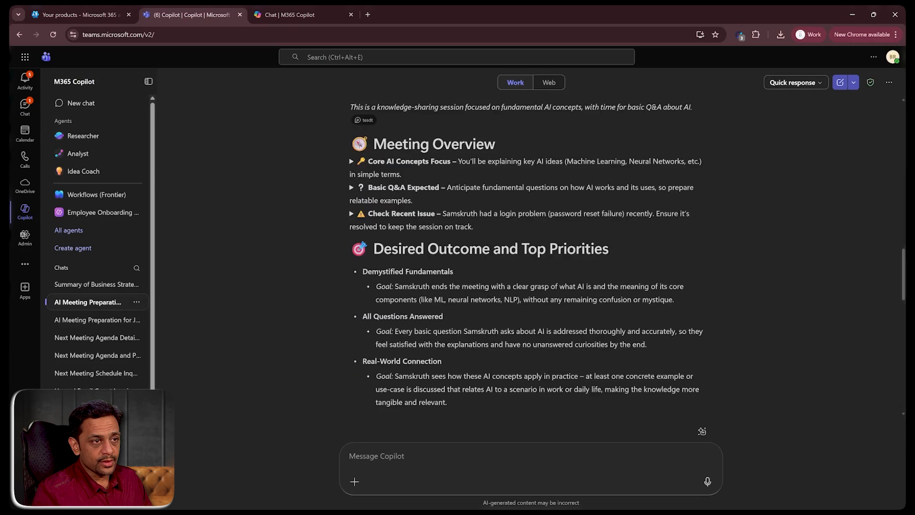
scroll(529, 257, down, 2)
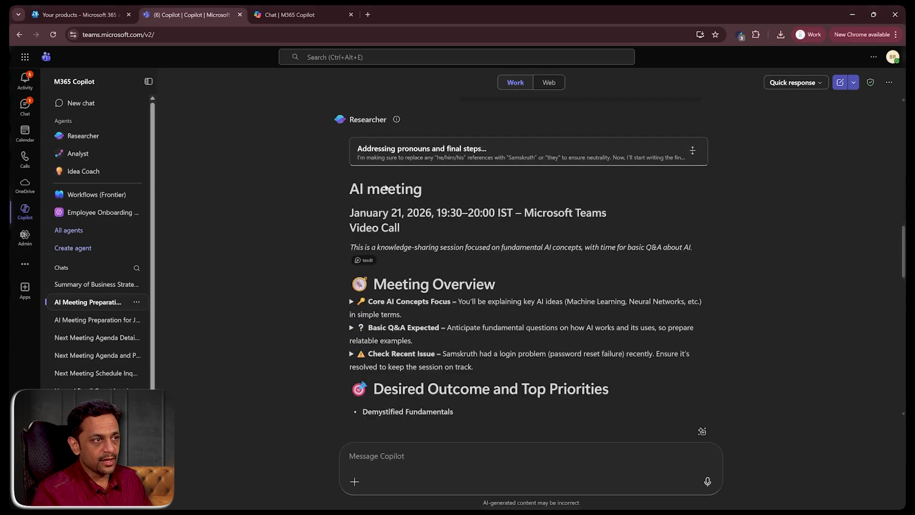
scroll(530, 258, down, 2)
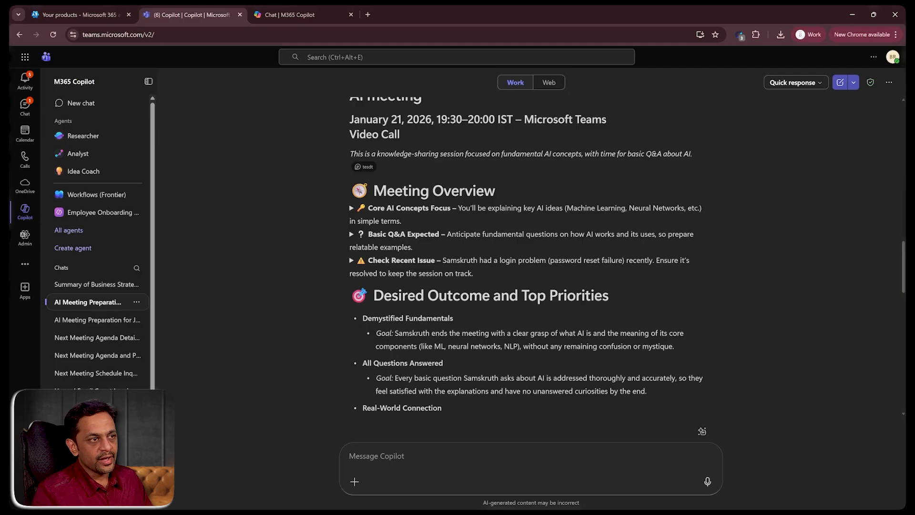
click(351, 235)
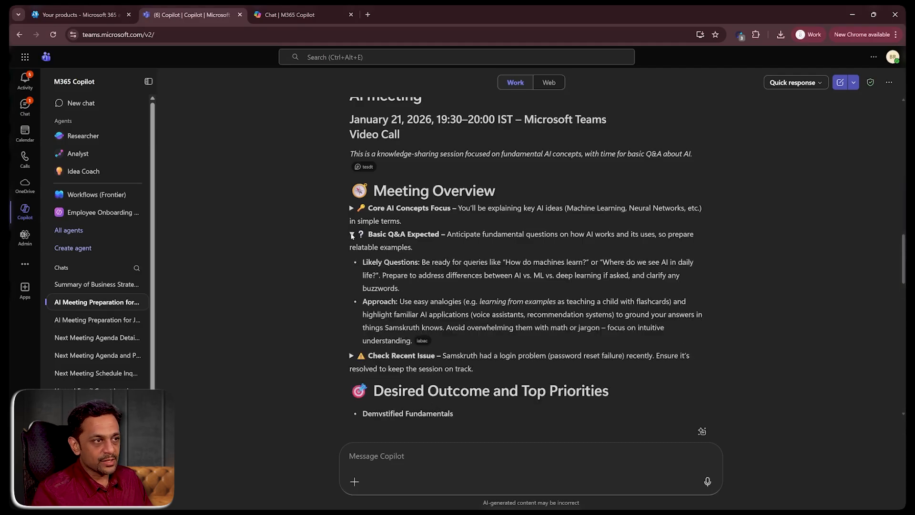
- Expand the Check Recent Issue section of the meeting overview
scroll(384, 303, down, 1)
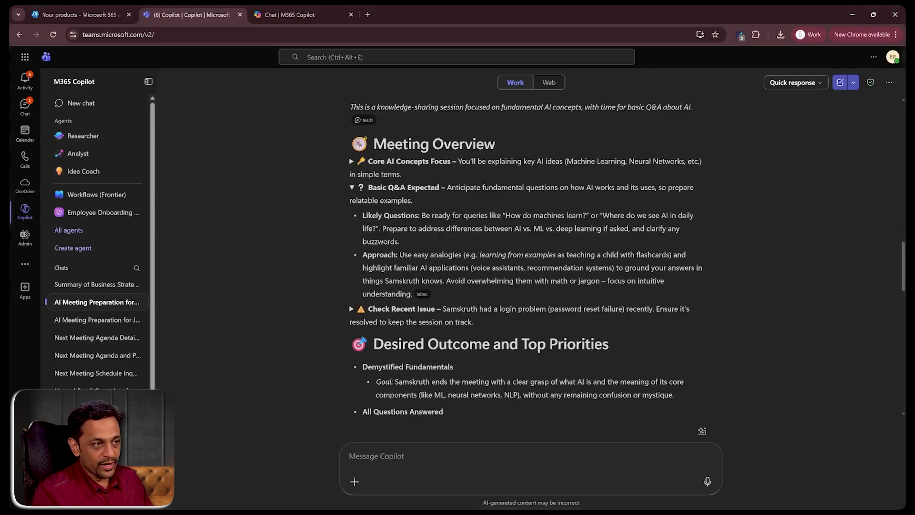
click(352, 309)
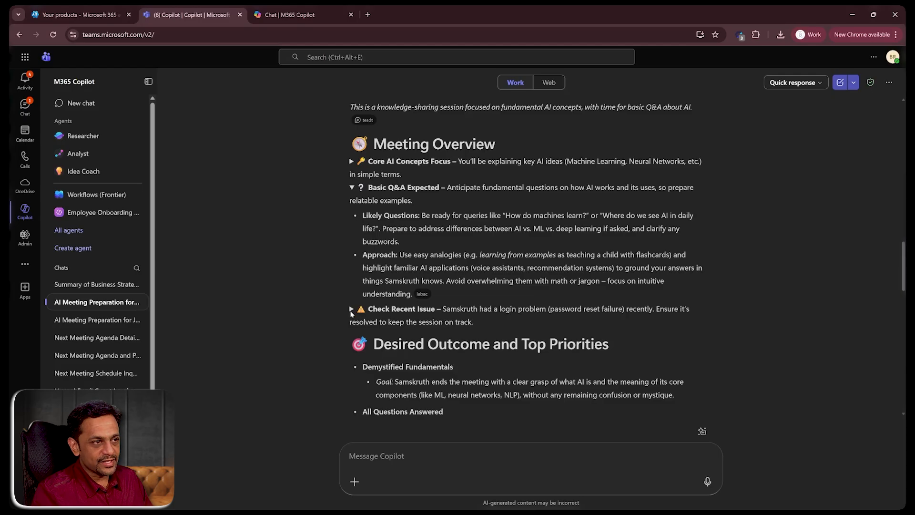
scroll(354, 300, down, 3)
scroll(434, 232, down, 3)
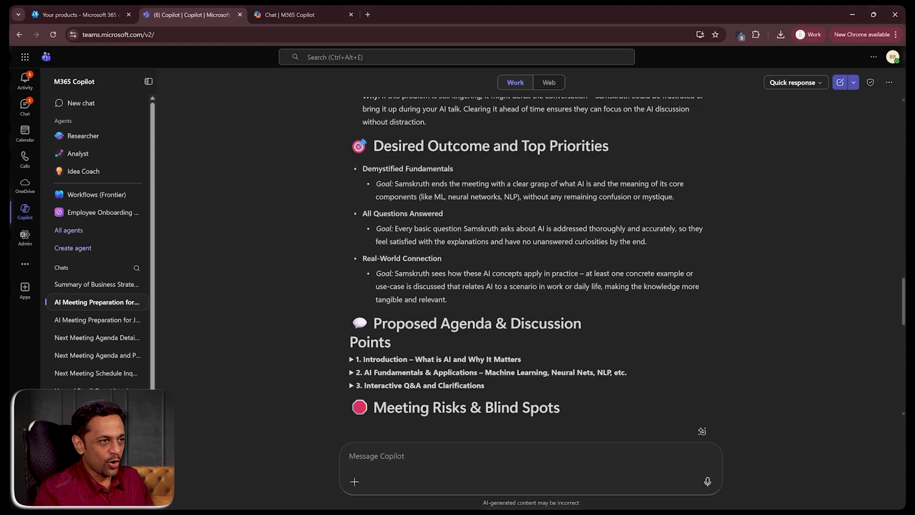
- Review the proposed agenda points, Meeting Risks & Blind Spots and Opportunities to Shine sections of the preparation guide
scroll(410, 197, down, 3)
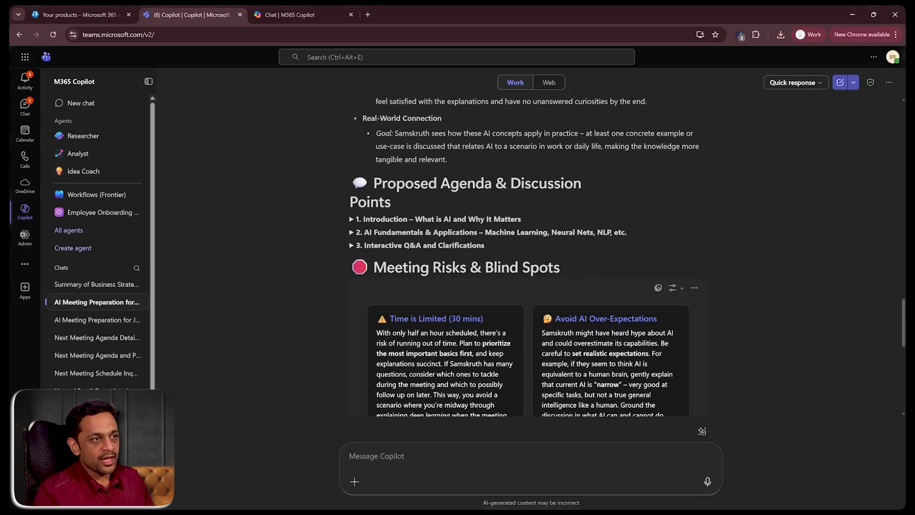
click(352, 232)
click(352, 232)
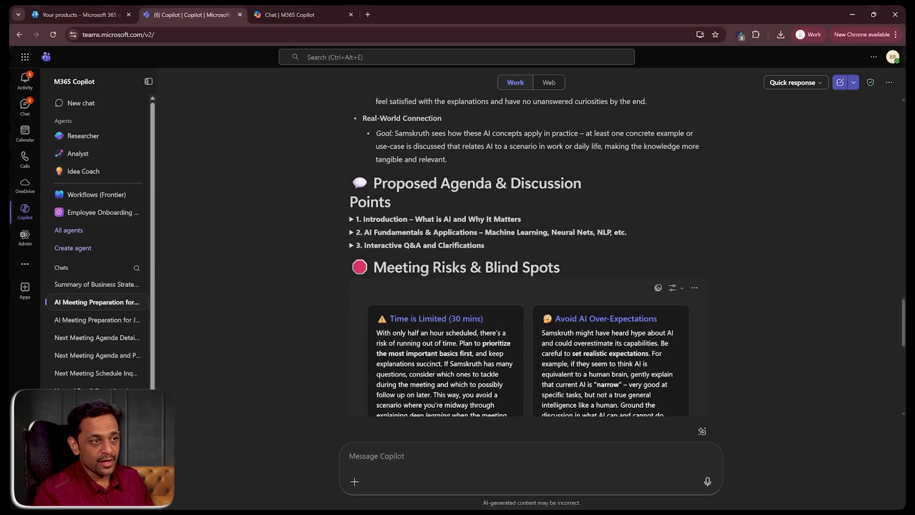
scroll(531, 257, down, 1)
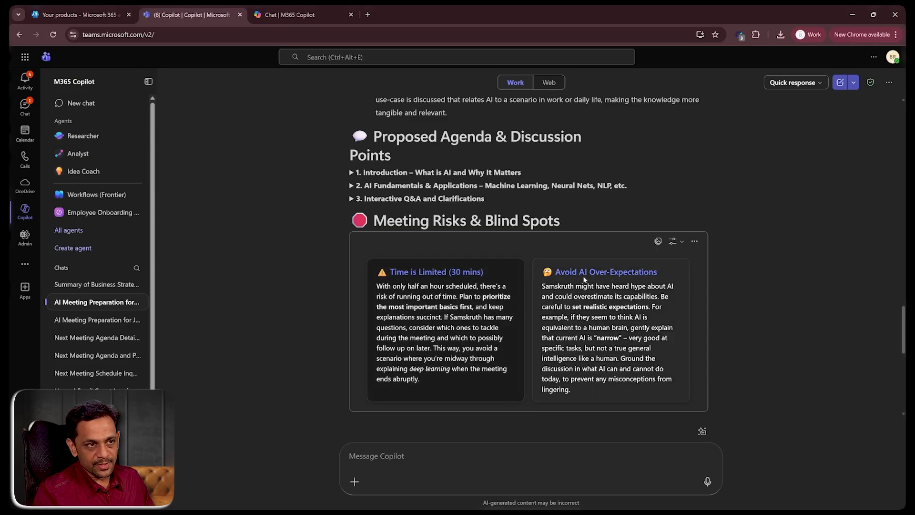
scroll(553, 260, down, 5)
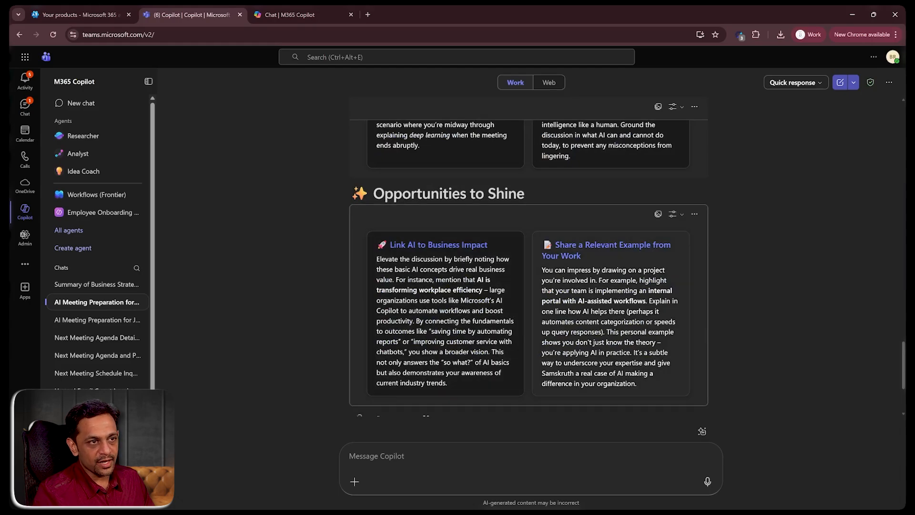
scroll(533, 289, down, 3)
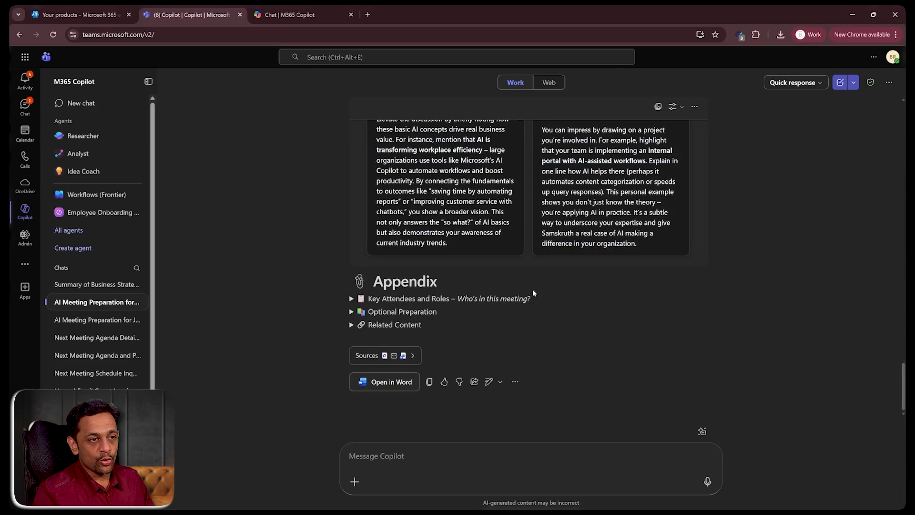
- Expand the Appendix's Key Attendees and Roles, Optional Preparation and Related Content sections
click(351, 301)
scroll(350, 323, down, 2)
click(352, 306)
scroll(351, 307, down, 3)
click(351, 321)
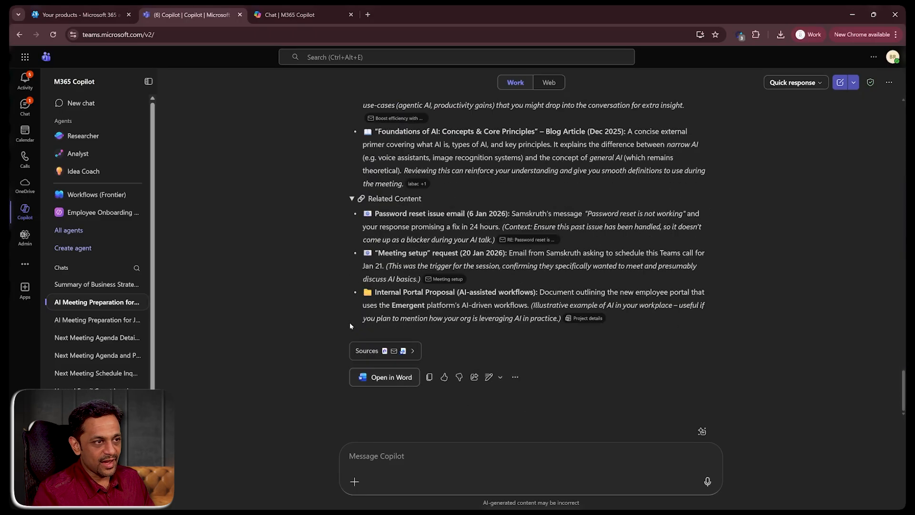
- Scroll through the earlier Copilot meeting-preparation response and its preparation tips in the chat
scroll(350, 326, up, 15)
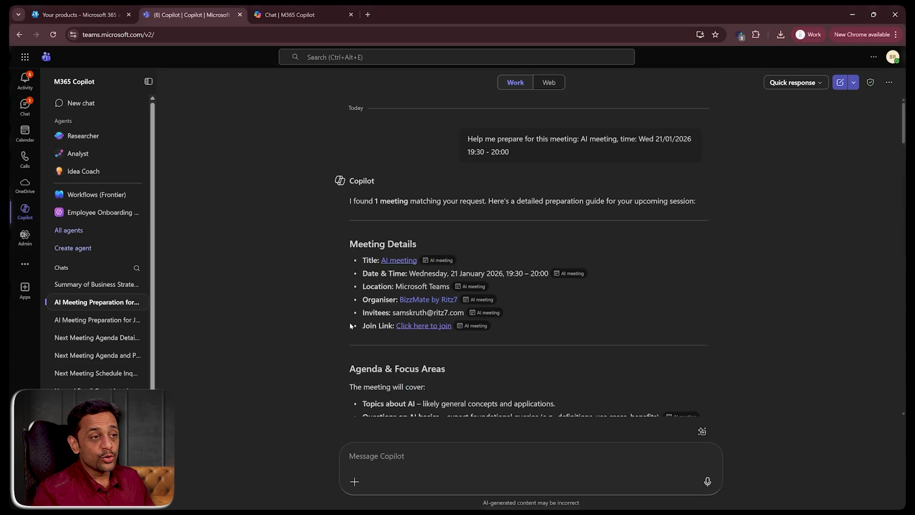
scroll(350, 326, down, 5)
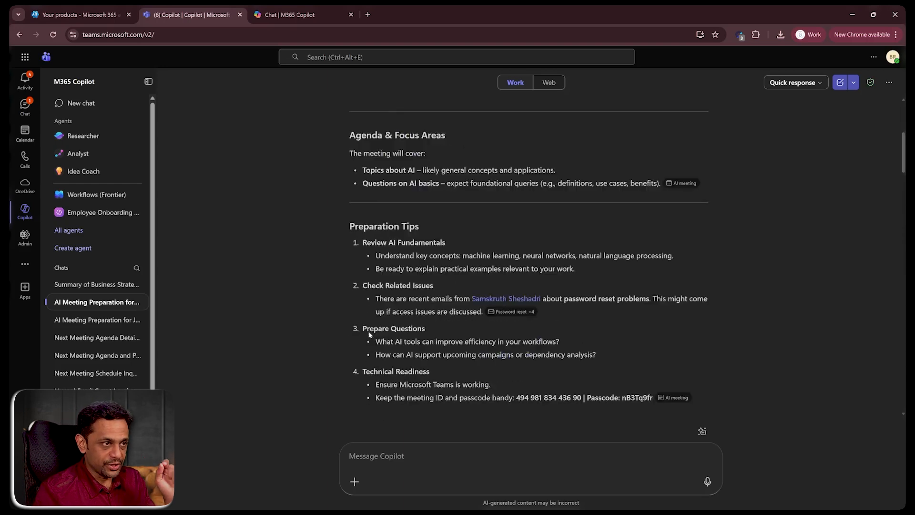
scroll(370, 335, down, 3)
scroll(371, 335, down, 9)
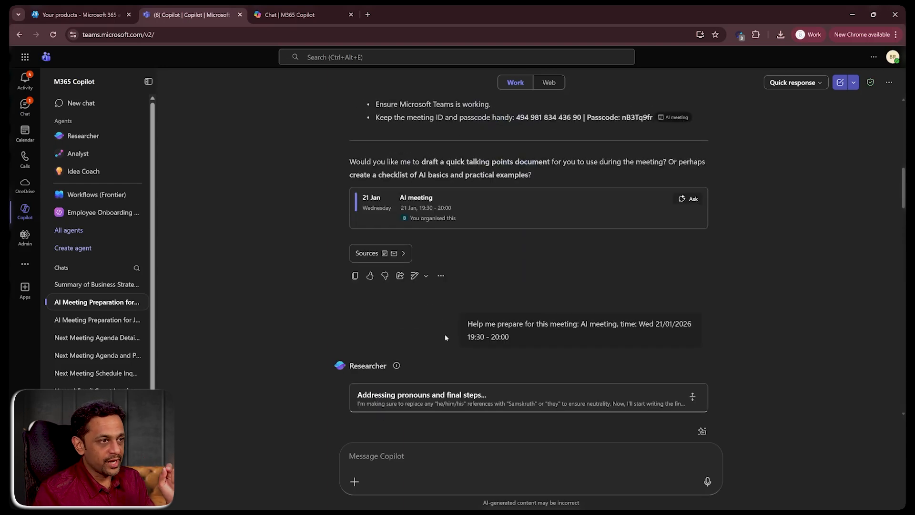